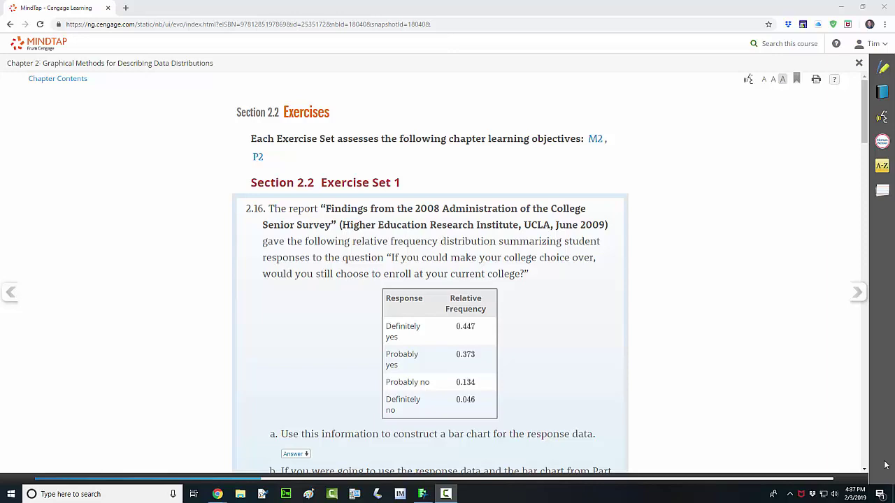
# - Scroll the MindTap Chapter 2 page down to exercise 2.17's relative frequency table
pyautogui.scroll(-5, 706, 426)
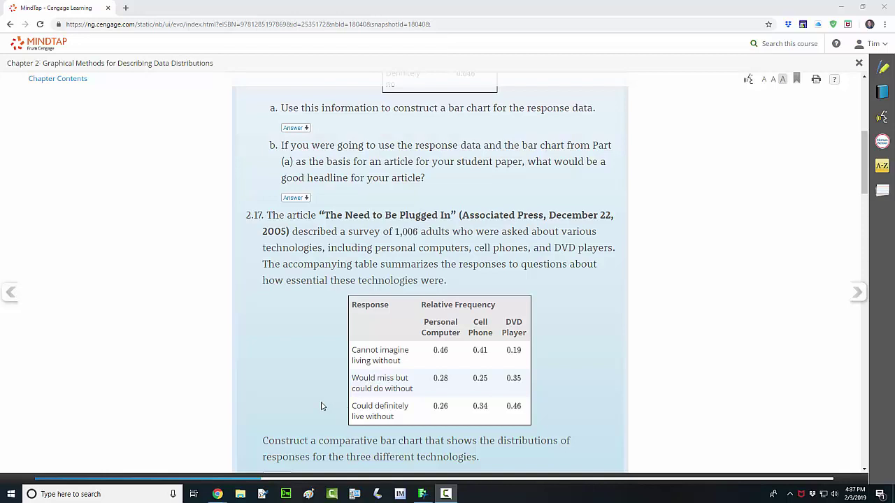
pyautogui.scroll(-1, 314, 405)
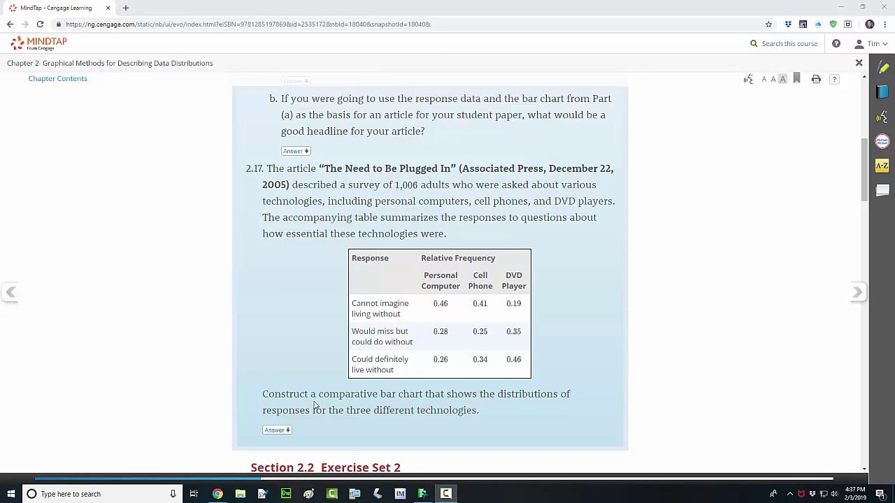
pyautogui.scroll(8, 314, 405)
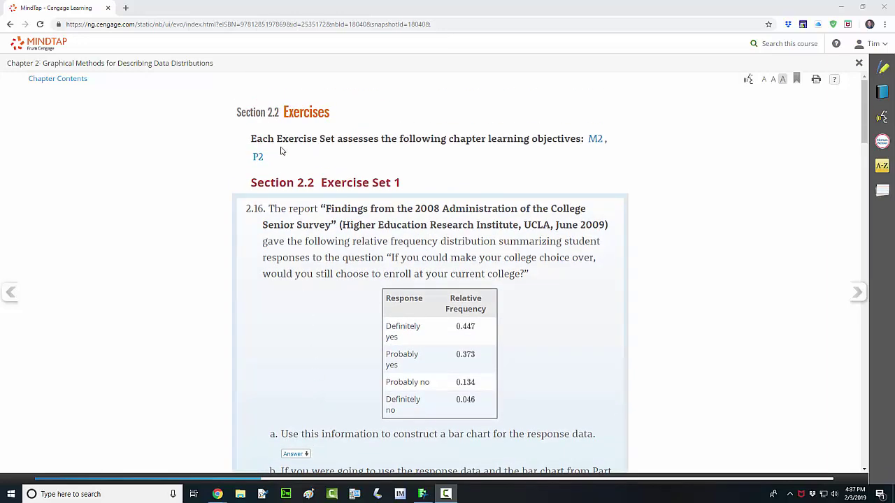
pyautogui.scroll(-5, 281, 151)
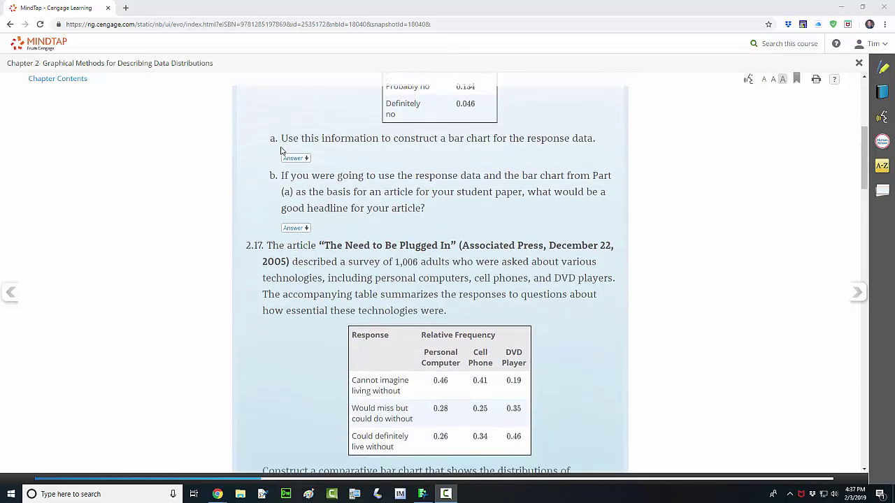
pyautogui.scroll(-1, 281, 151)
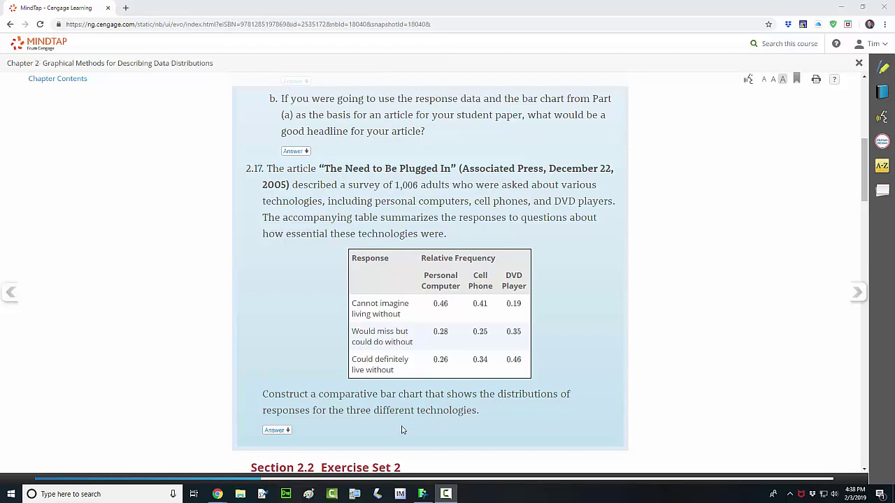
# - Expand and view the exercise 2.17 answer bar chart, then minimize Chrome to reveal JMP
pyautogui.click(273, 431)
pyautogui.scroll(-4, 272, 437)
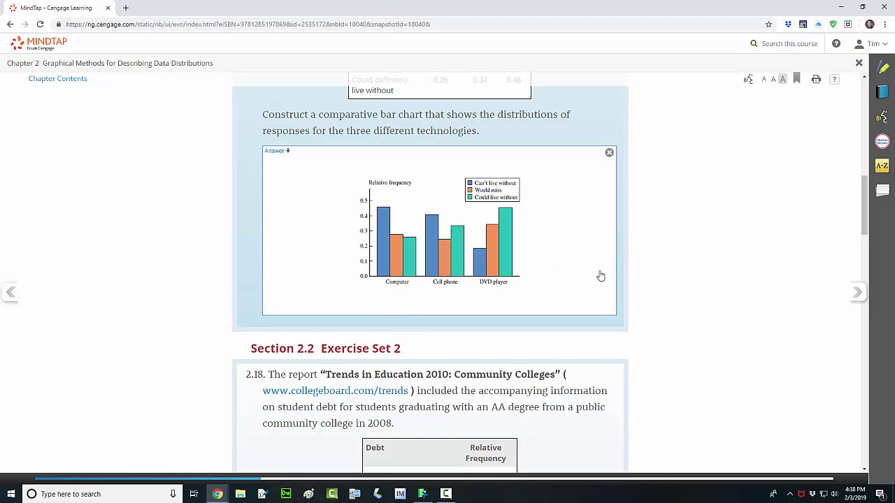
pyautogui.scroll(4, 601, 276)
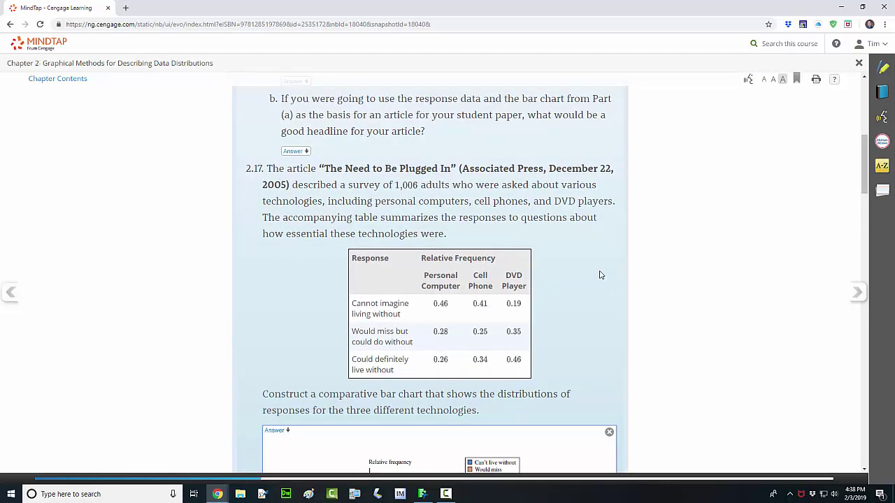
pyautogui.click(836, 11)
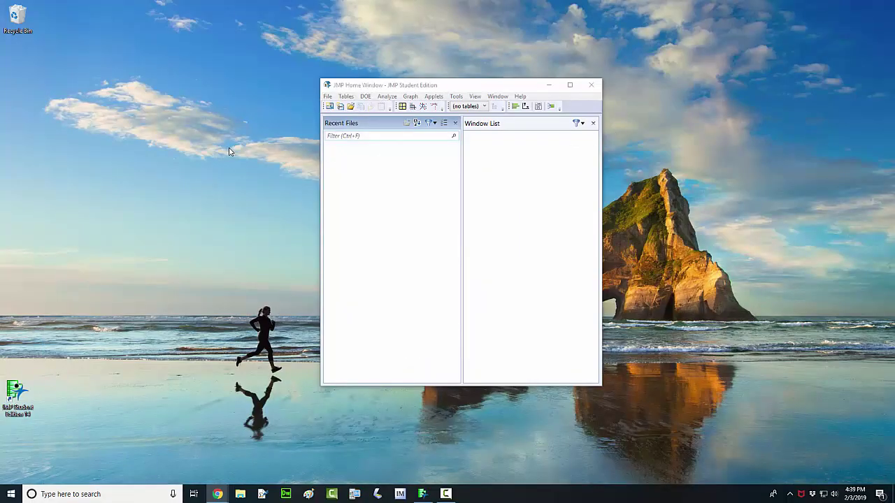
# - Open ex02-17 from the CH02 Exercises folder and enlarge its window to show every column
pyautogui.click(351, 108)
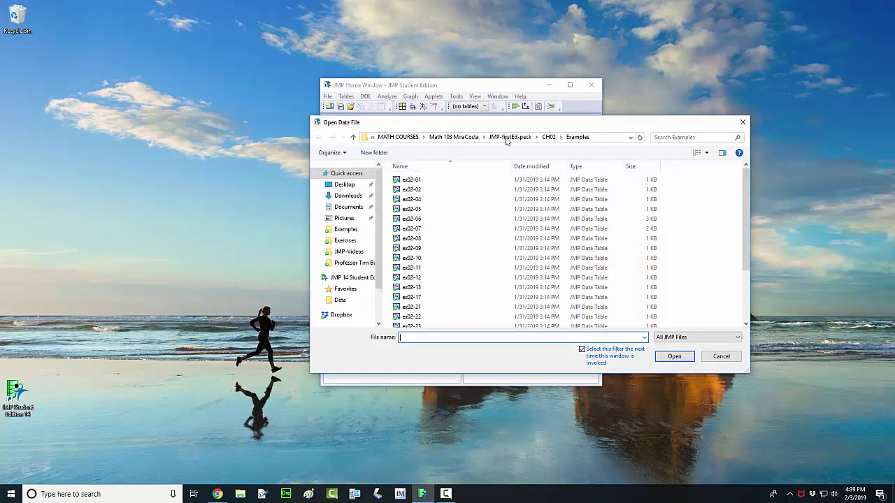
pyautogui.click(547, 137)
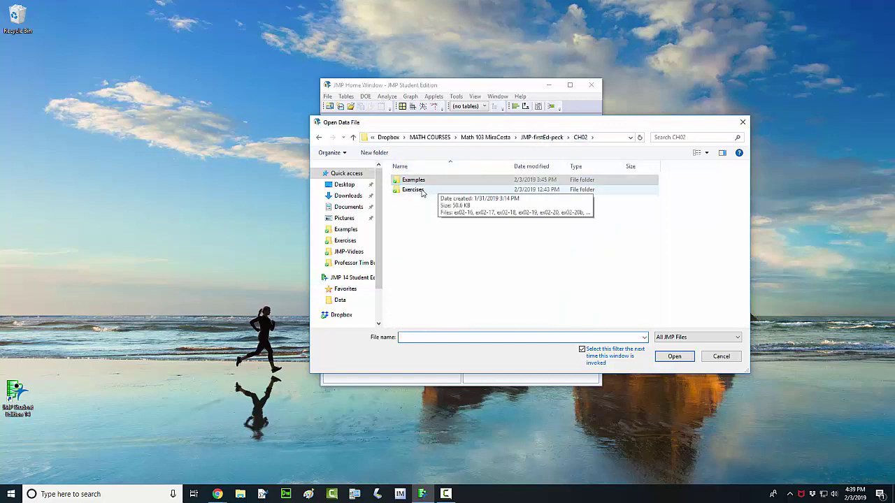
pyautogui.doubleClick(421, 193)
pyautogui.click(421, 193)
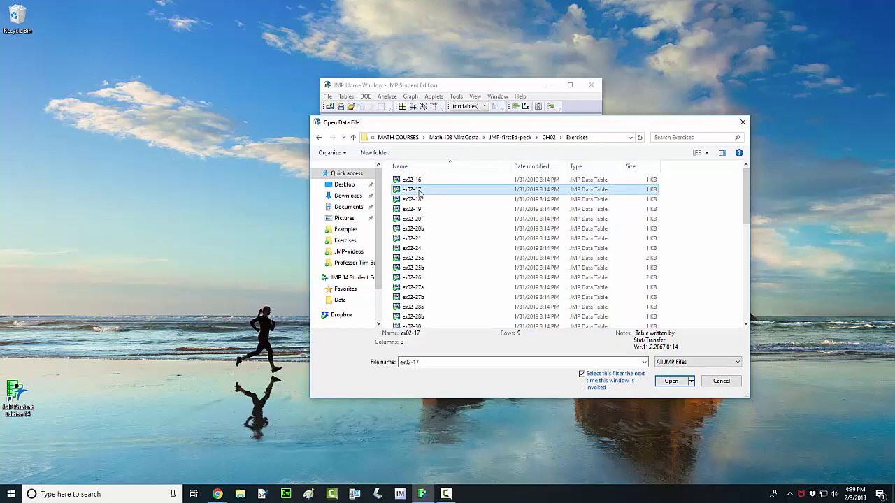
pyautogui.doubleClick(416, 193)
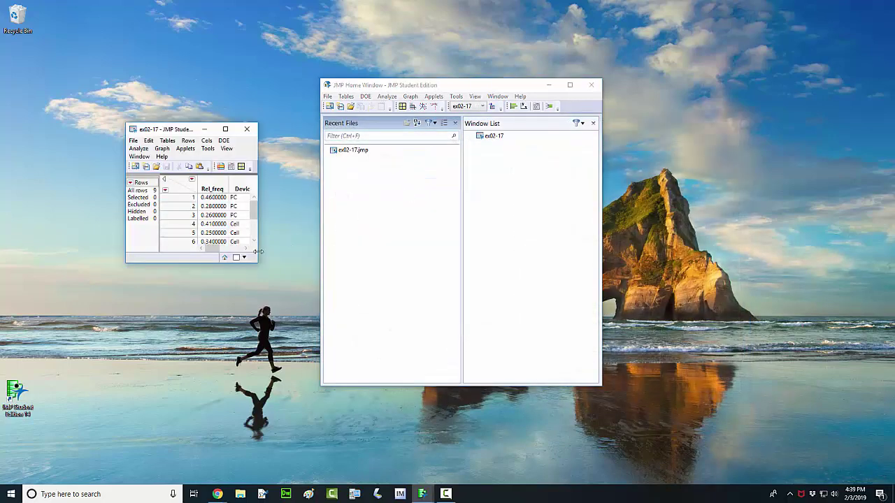
pyautogui.moveTo(256, 261); pyautogui.dragTo(335, 337)
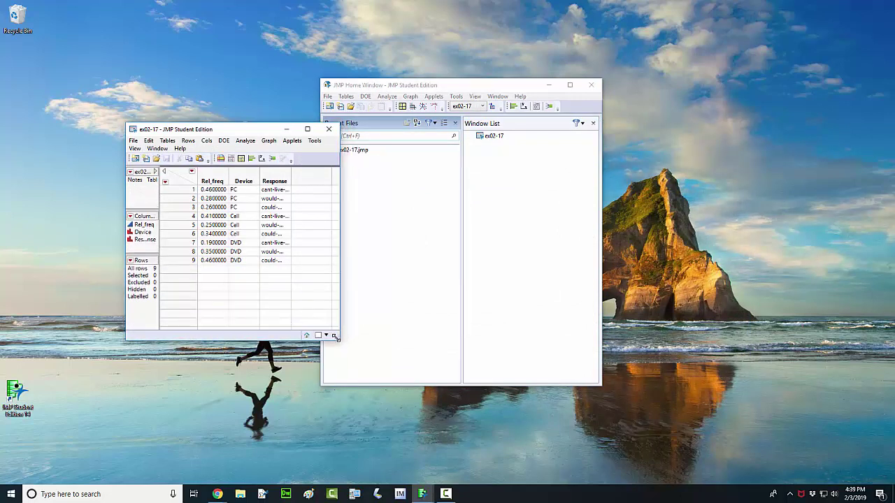
# - Build a Graph Builder plot with Rel_freq on the Y axis and Response on the X axis
pyautogui.click(270, 144)
pyautogui.click(288, 151)
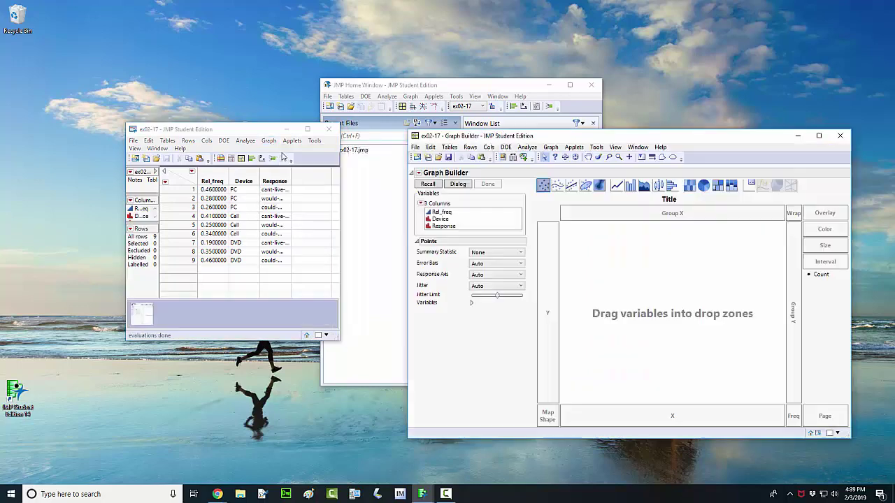
pyautogui.moveTo(545, 136); pyautogui.dragTo(450, 84)
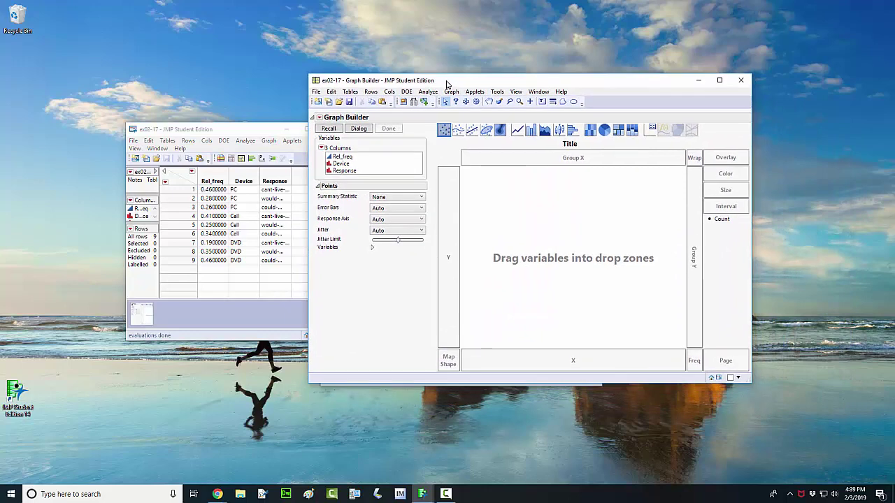
pyautogui.click(345, 160)
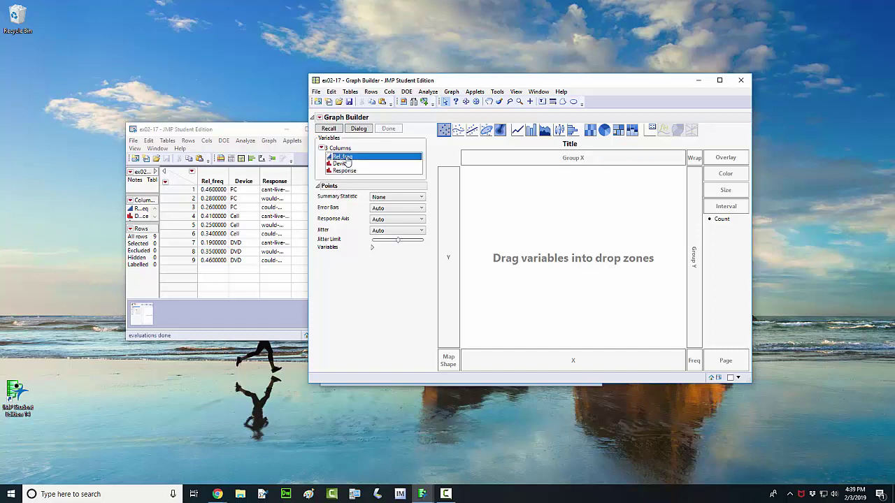
pyautogui.moveTo(347, 162); pyautogui.dragTo(447, 224)
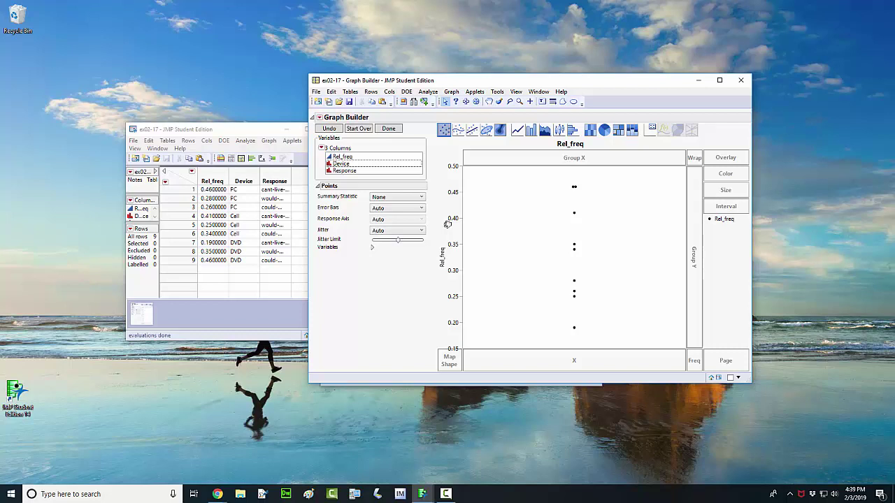
pyautogui.click(376, 172)
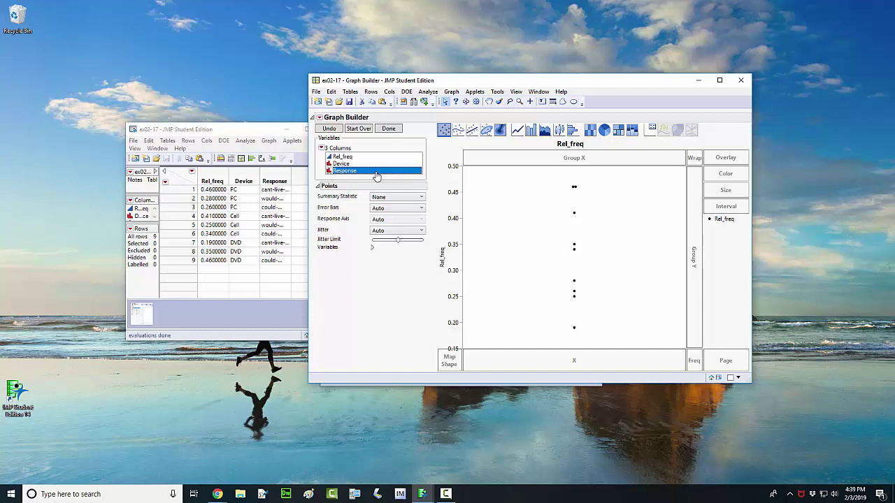
pyautogui.moveTo(377, 176); pyautogui.dragTo(533, 357)
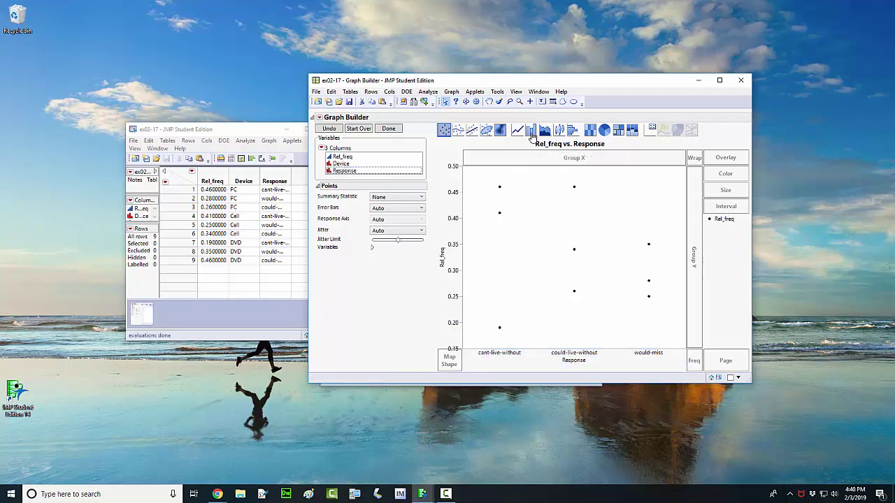
# - Switch to the Bar element and overlay Device so each Response shows Cell, DVD, PC bars
pyautogui.click(532, 132)
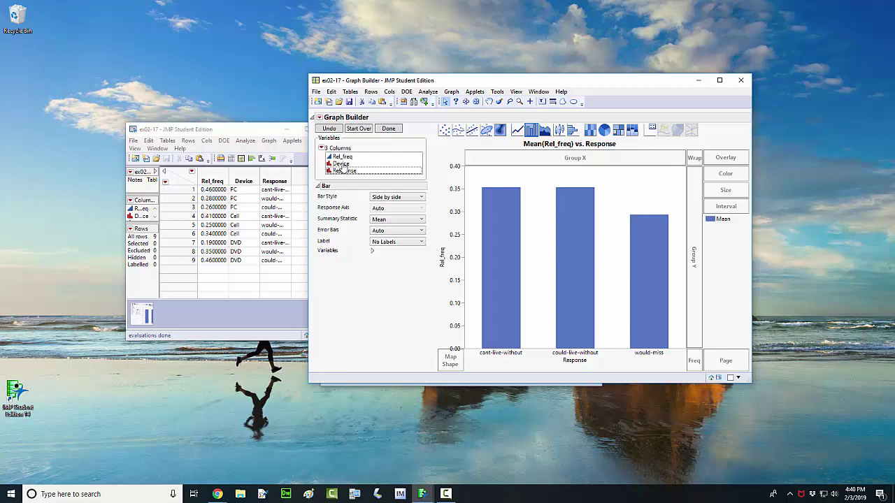
pyautogui.click(343, 165)
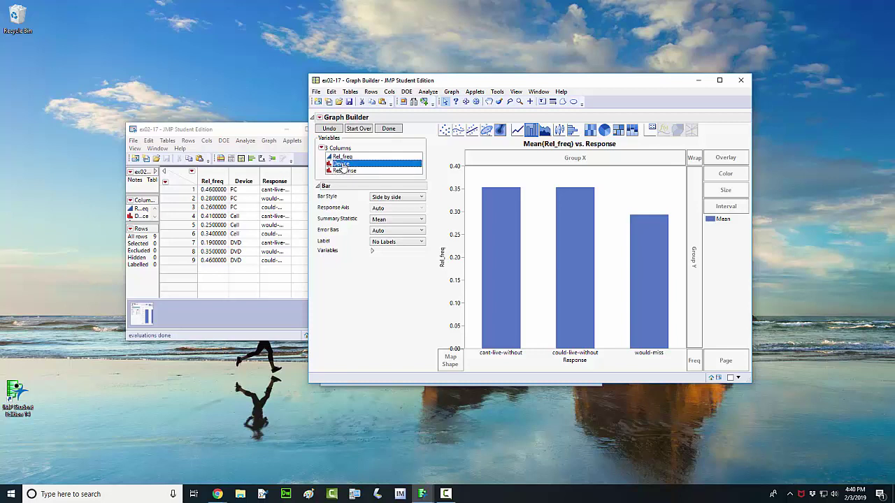
pyautogui.moveTo(343, 168); pyautogui.dragTo(713, 163)
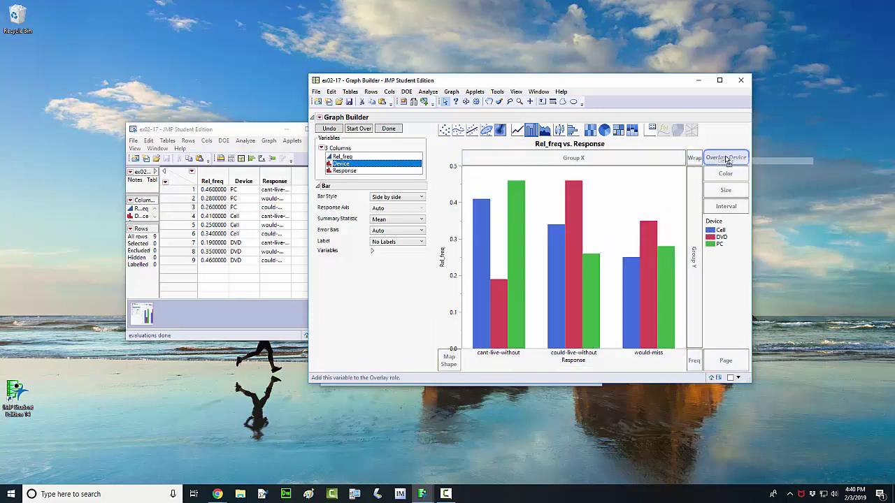
pyautogui.moveTo(727, 160); pyautogui.dragTo(727, 159)
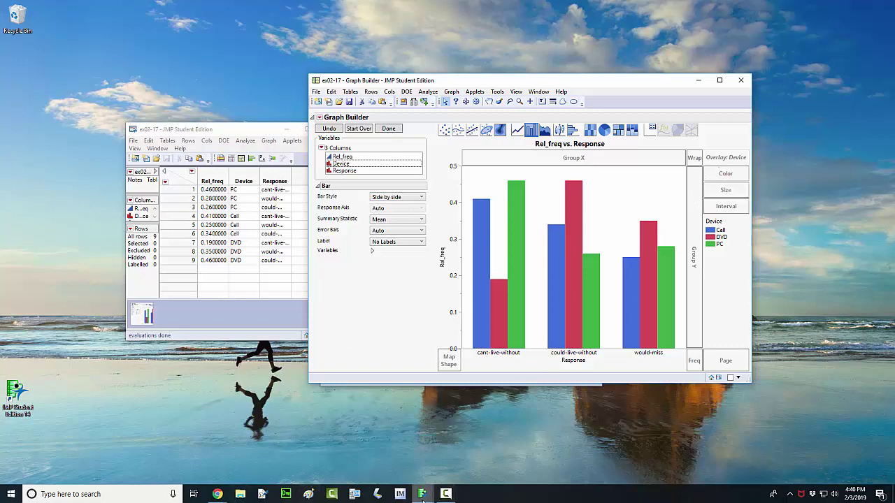
pyautogui.moveTo(423, 502)
pyautogui.moveTo(224, 498)
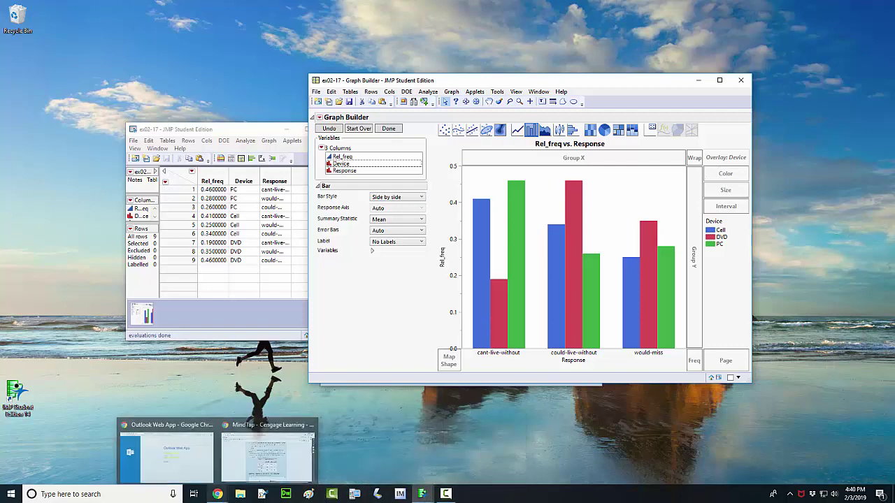
pyautogui.click(248, 470)
pyautogui.scroll(-3, 274, 420)
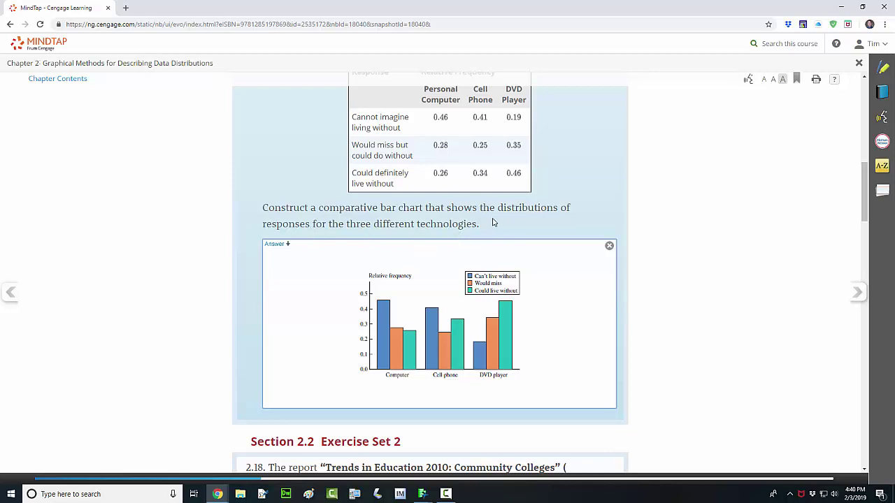
pyautogui.click(842, 9)
pyautogui.click(842, 9)
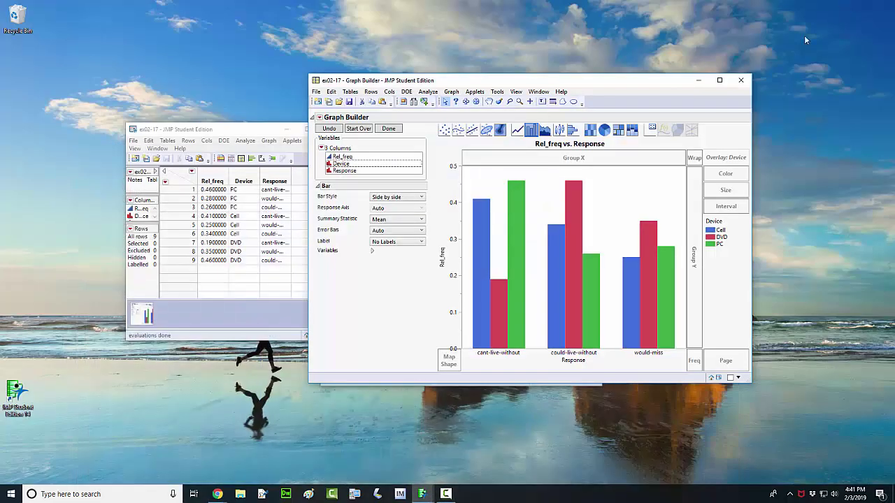
# - Swap Response for Device on the x-axis so bars are coloured by Response
pyautogui.rightClick(531, 363)
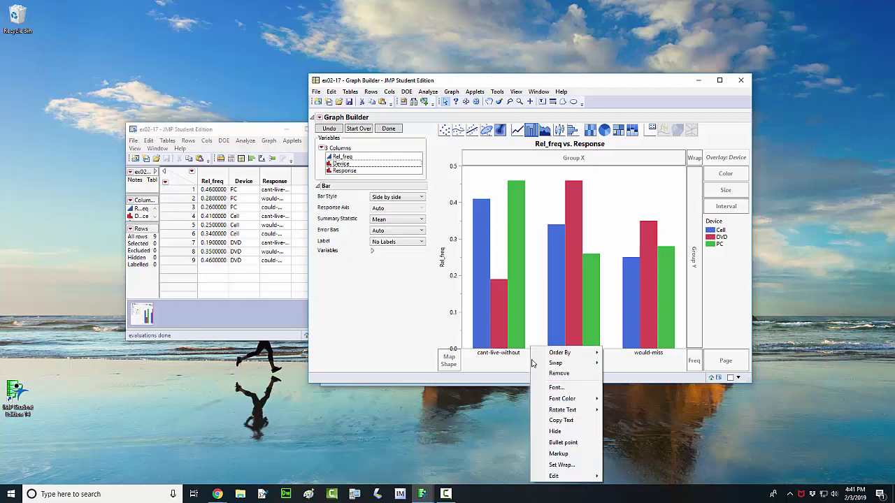
pyautogui.moveTo(540, 368)
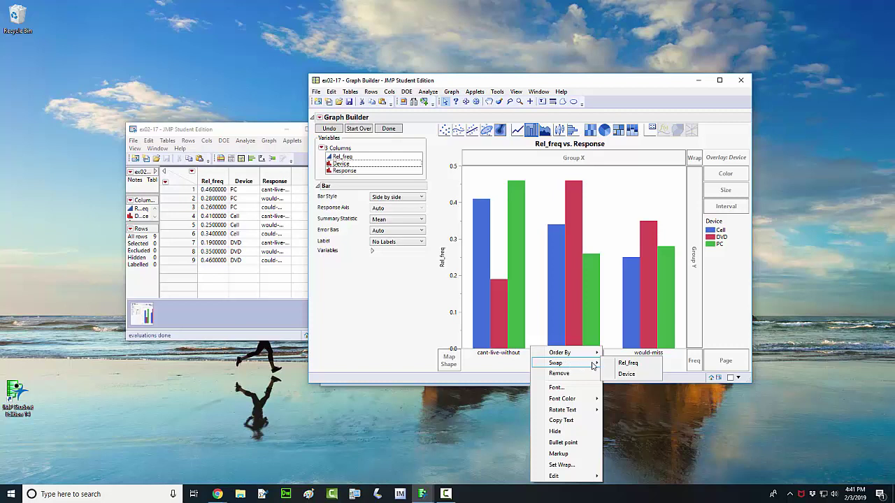
pyautogui.click(627, 374)
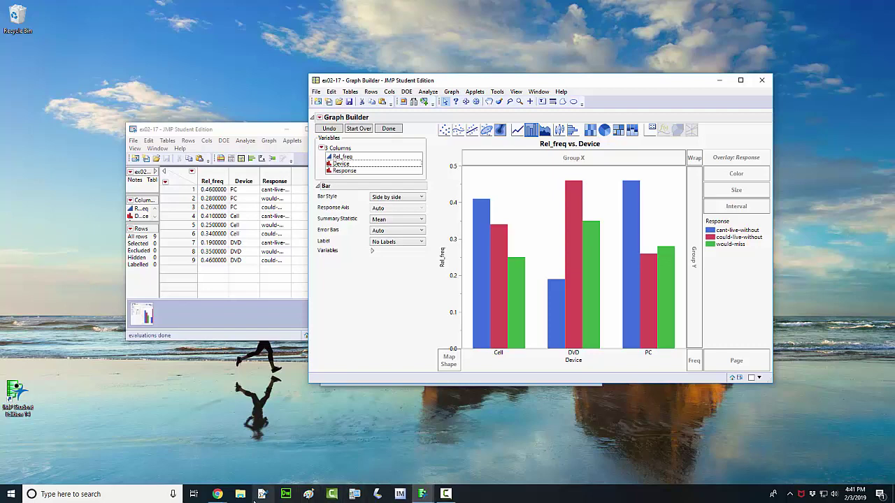
pyautogui.moveTo(221, 496)
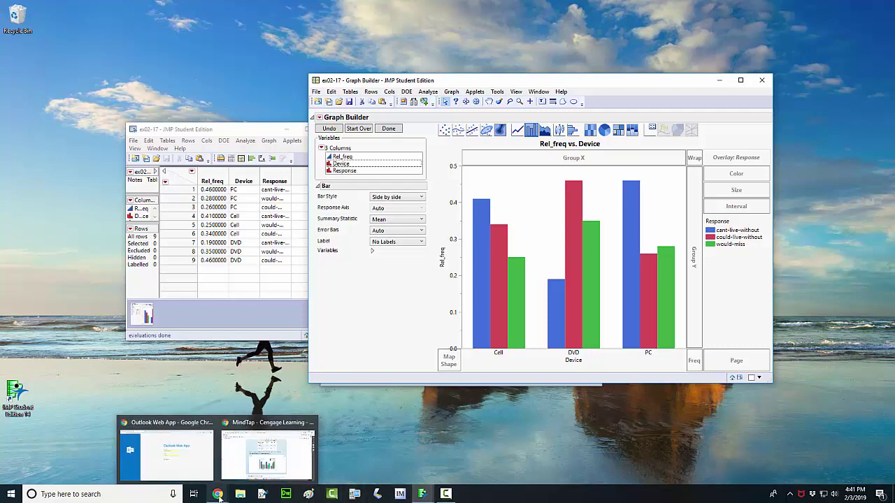
pyautogui.click(237, 481)
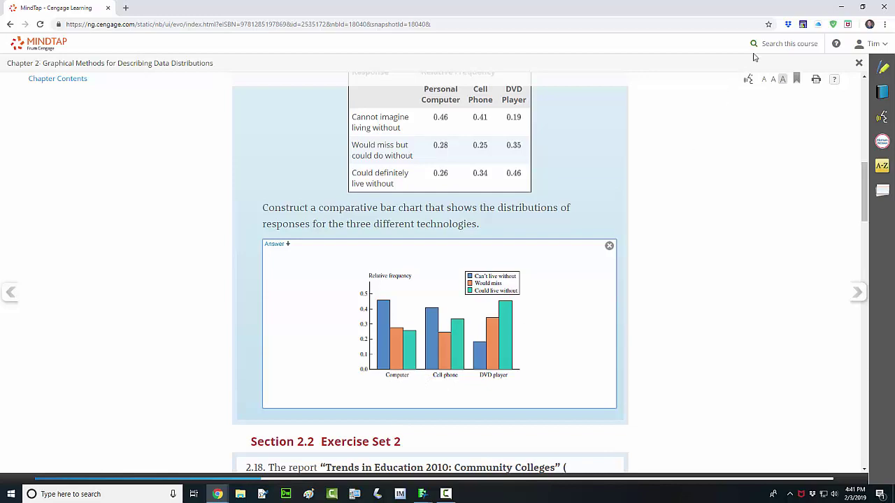
pyautogui.click(838, 8)
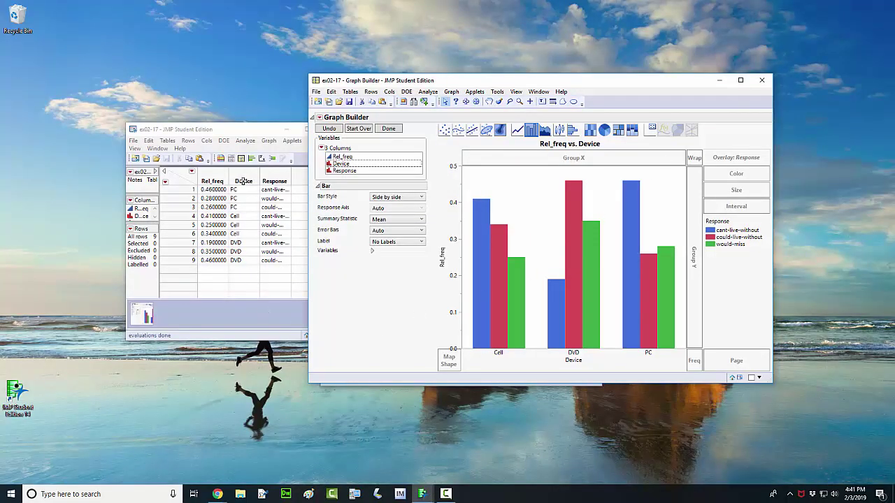
# - Add a Value Ordering property to Device, moving PC to the top above Cell and DVD
pyautogui.click(251, 279)
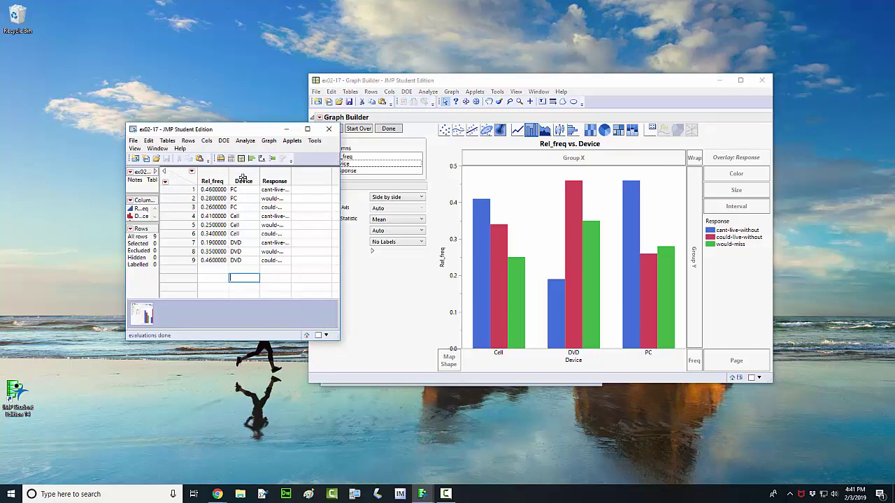
pyautogui.rightClick(243, 181)
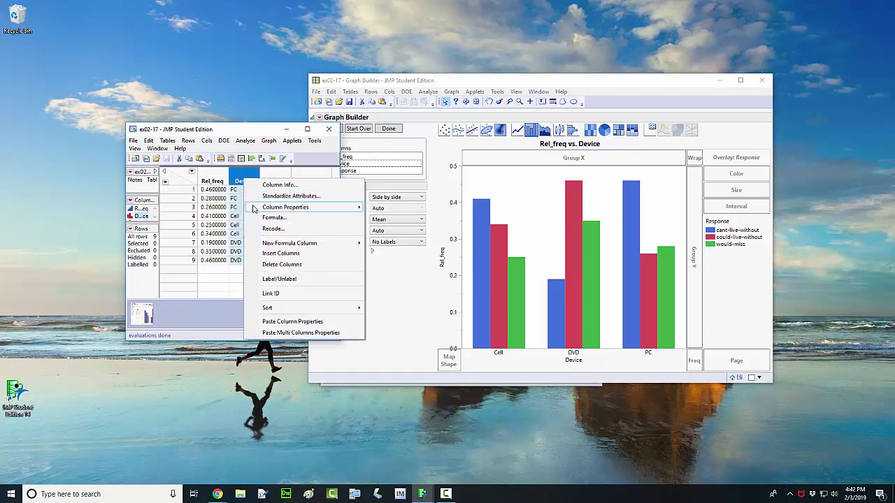
pyautogui.moveTo(256, 209)
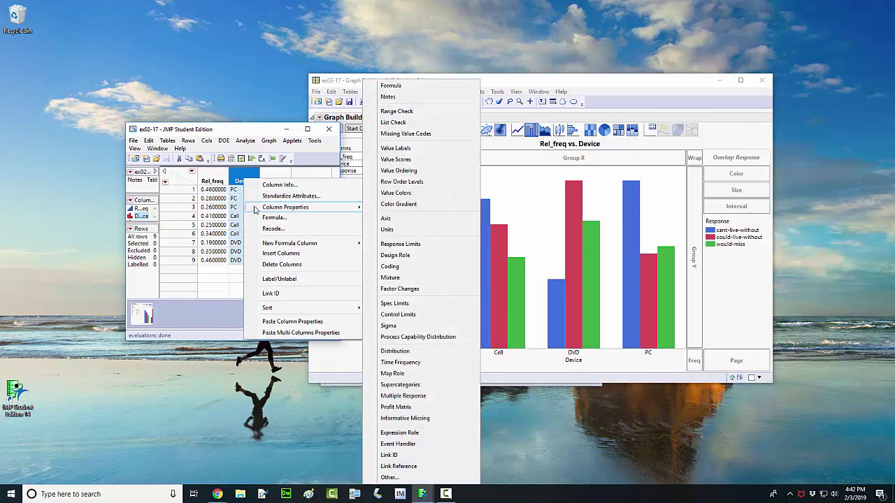
pyautogui.click(424, 174)
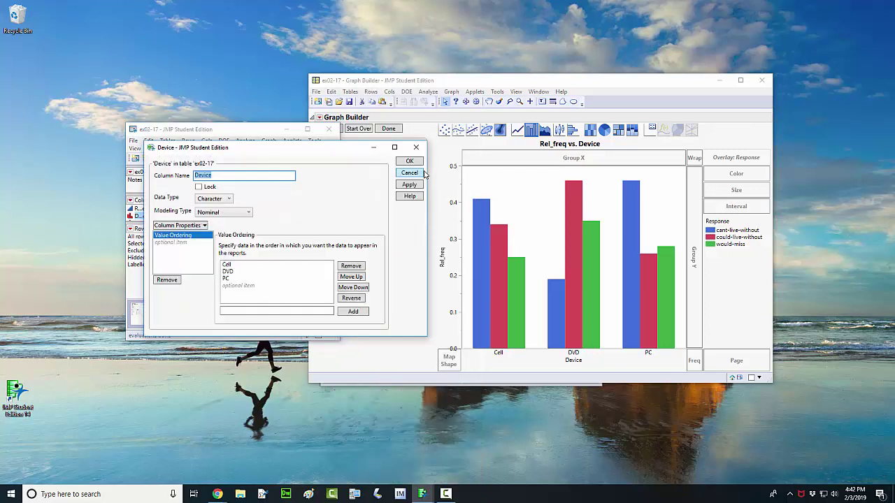
pyautogui.click(228, 280)
pyautogui.click(227, 279)
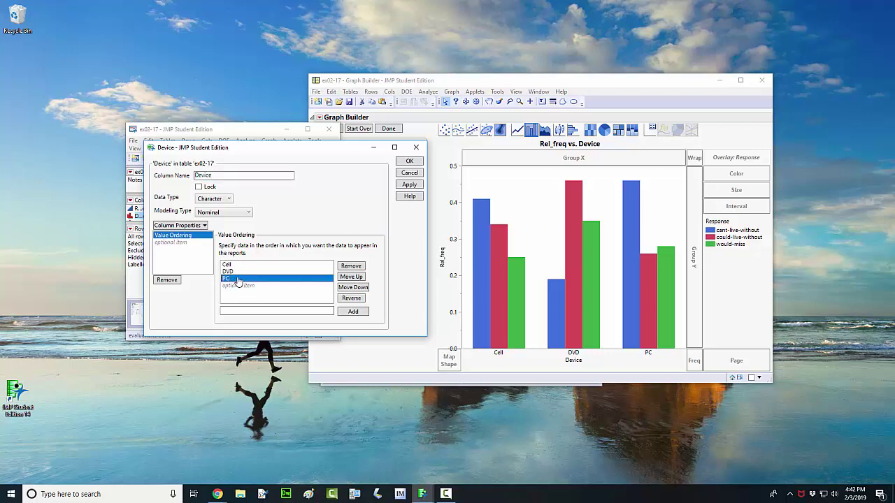
pyautogui.click(347, 279)
pyautogui.click(347, 279)
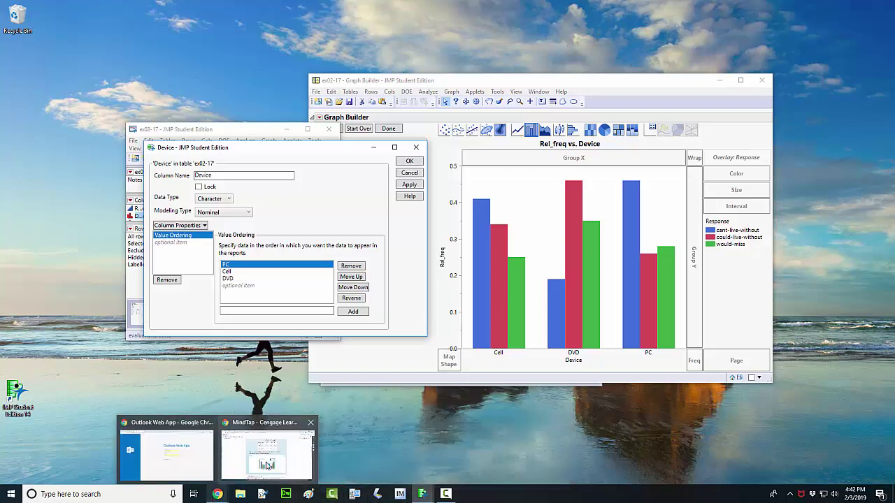
pyautogui.click(267, 464)
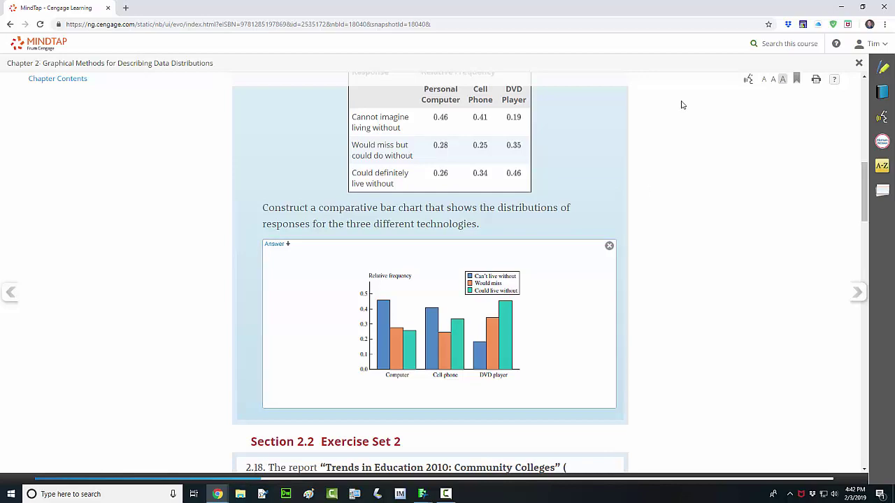
pyautogui.click(841, 7)
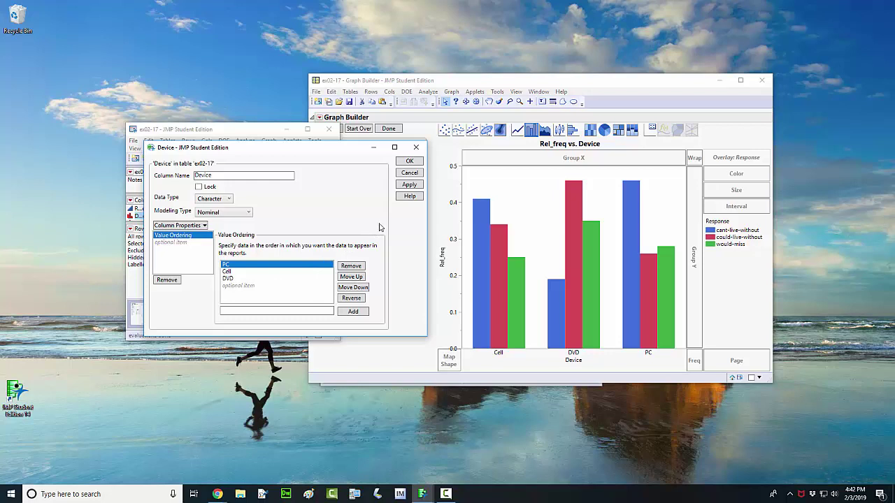
# - Apply the PC, Cell, DVD ordering to the chart and close the Device column properties
pyautogui.click(409, 187)
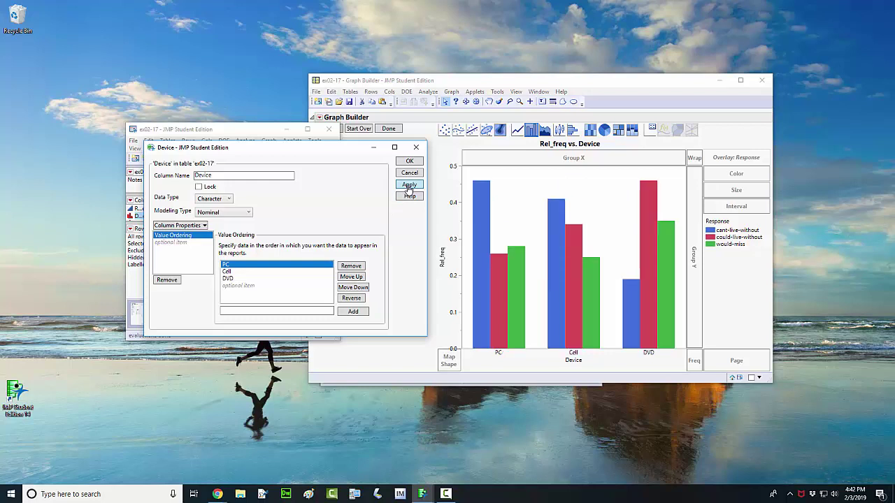
pyautogui.click(410, 162)
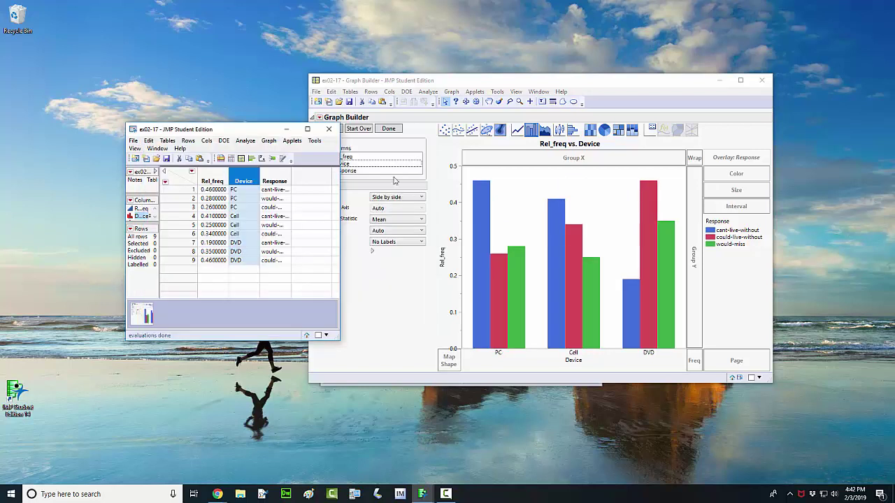
# - Set the Bar Label option to Label by Value so each bar shows its Rel_freq
pyautogui.click(410, 268)
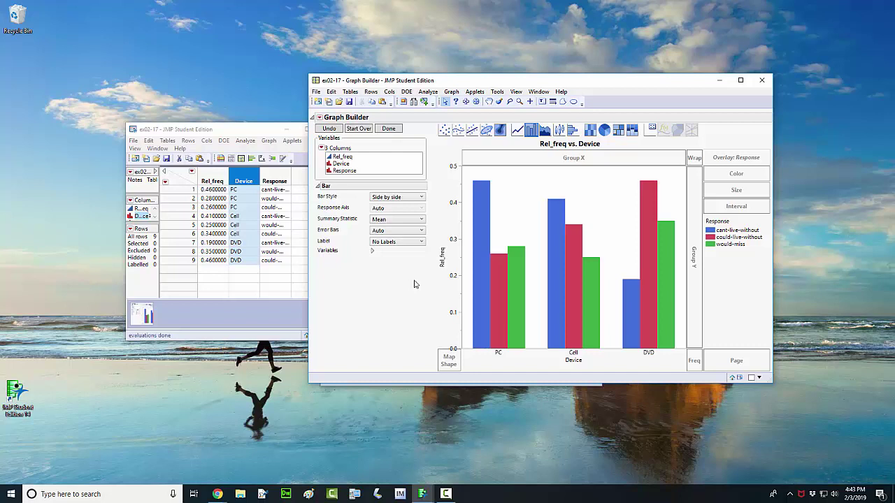
pyautogui.click(389, 243)
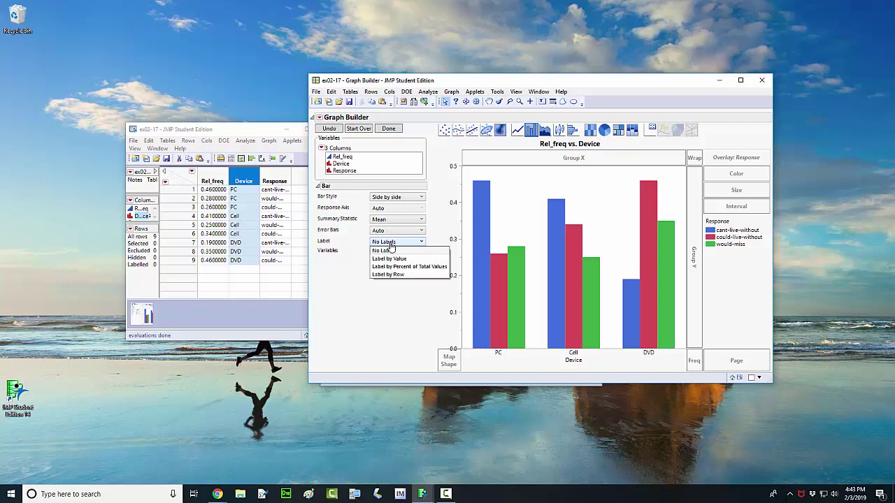
pyautogui.click(390, 258)
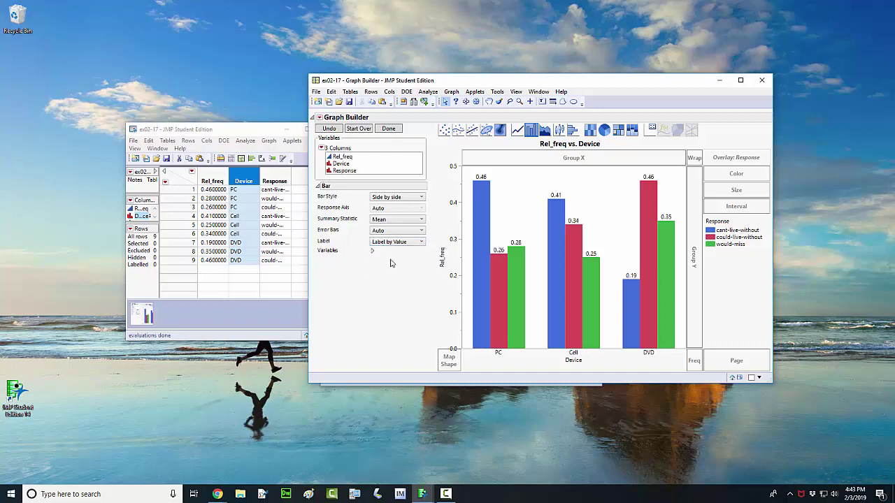
# - Recolour the would-miss bars orange via the legend swatch's fill color
pyautogui.rightClick(711, 249)
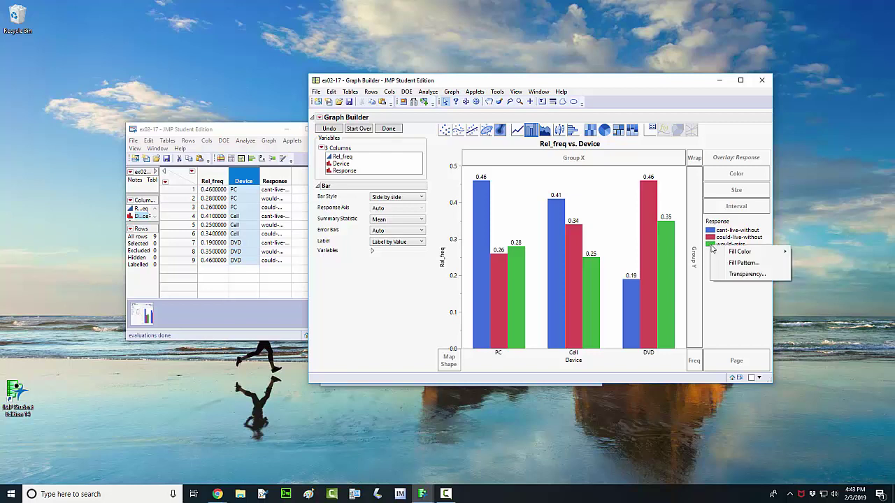
pyautogui.moveTo(732, 258)
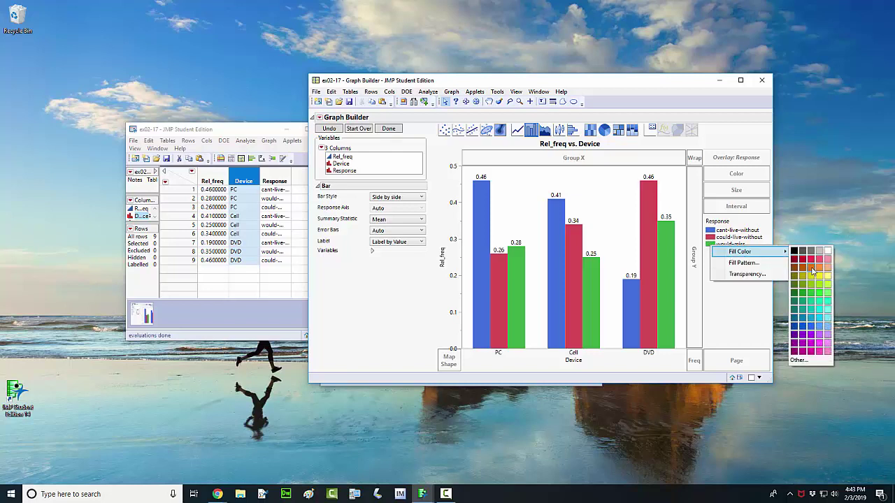
pyautogui.click(818, 268)
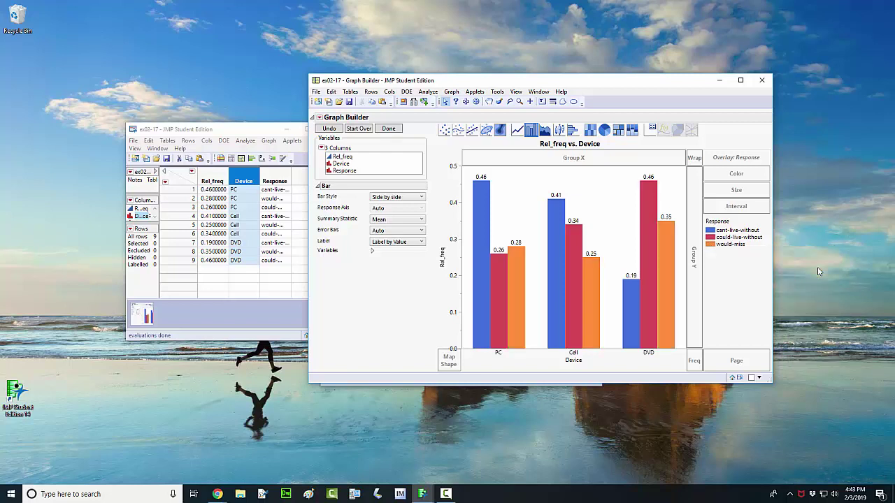
# - Give the chart's plot area a light grey background color
pyautogui.rightClick(601, 211)
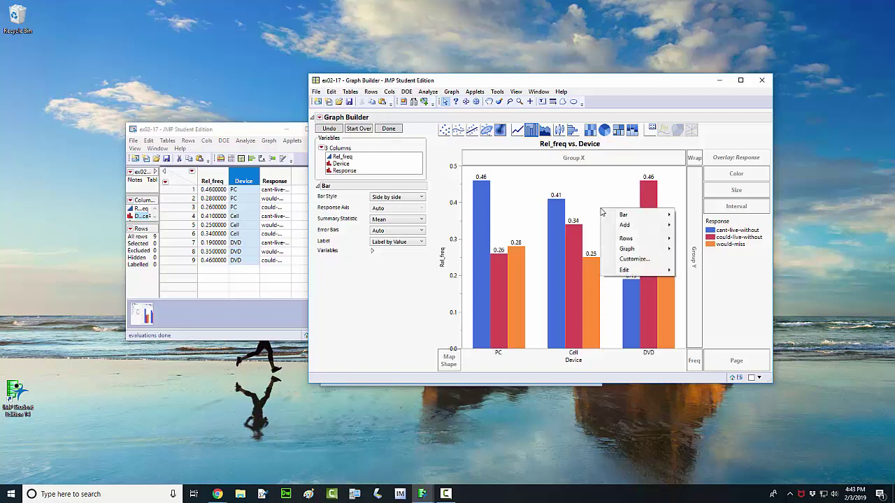
pyautogui.moveTo(613, 253)
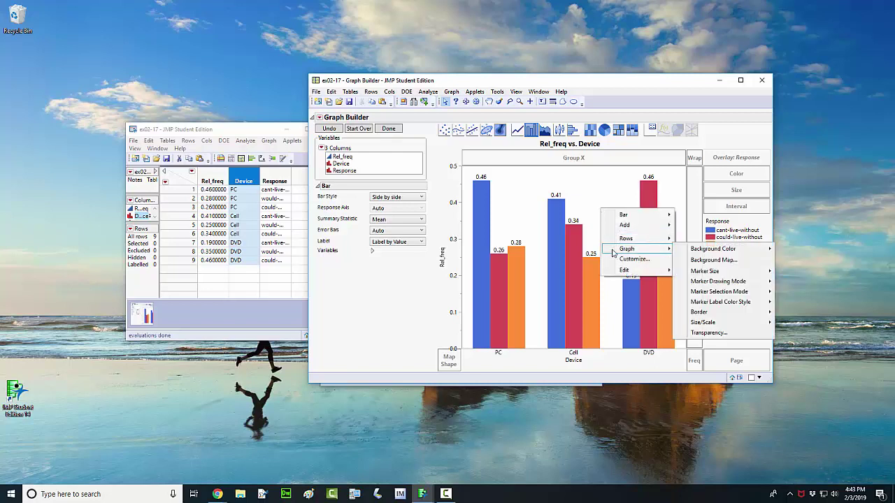
pyautogui.moveTo(696, 254)
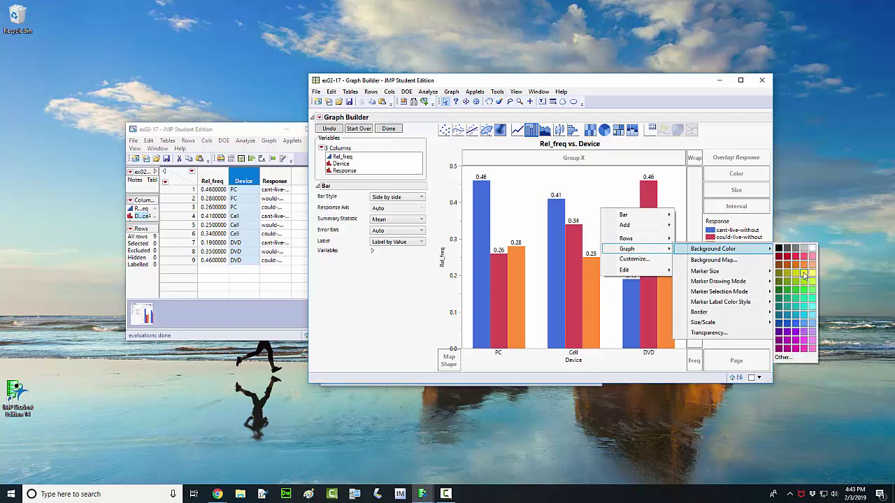
pyautogui.click(804, 250)
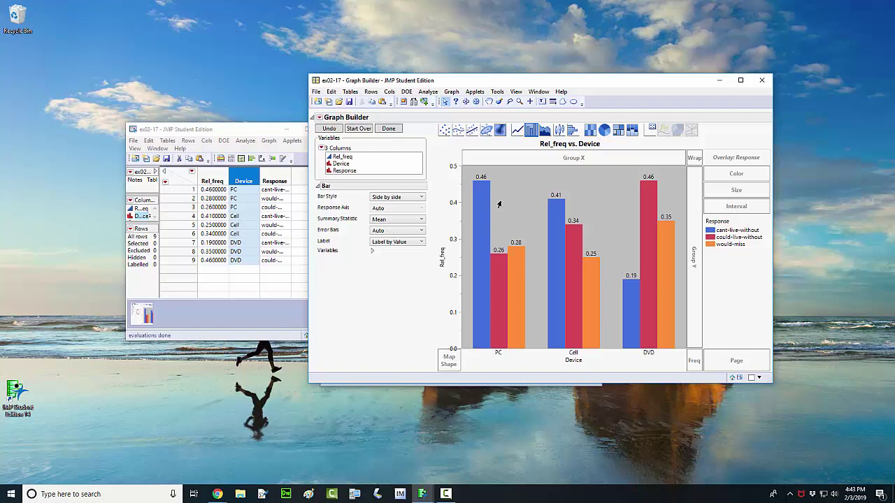
pyautogui.click(497, 92)
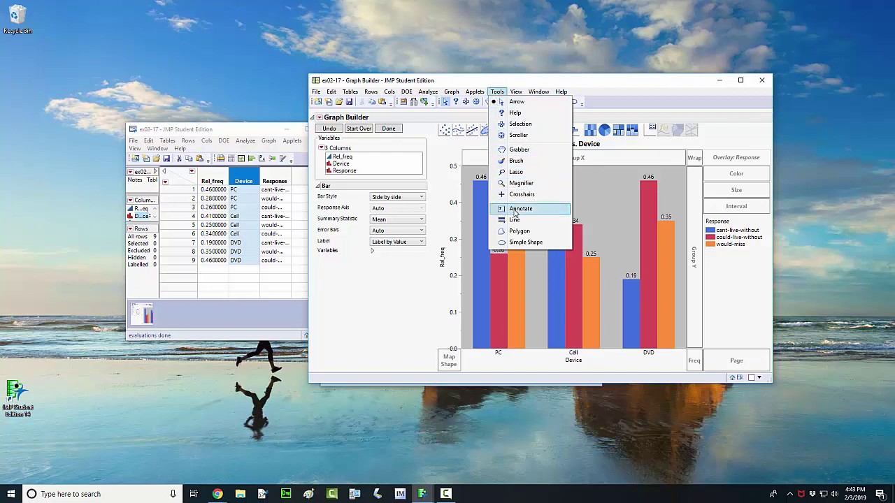
# - Place a text note crediting the graph's author above the PC and Cell bars
pyautogui.click(528, 211)
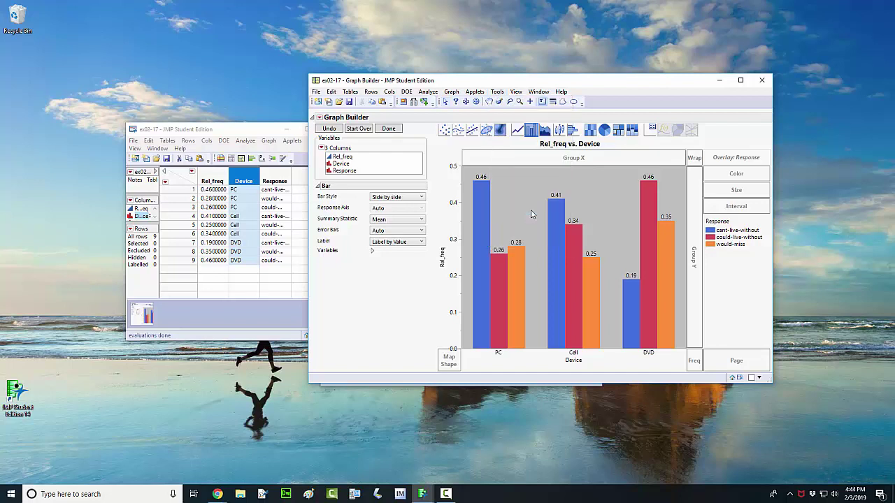
pyautogui.click(507, 183)
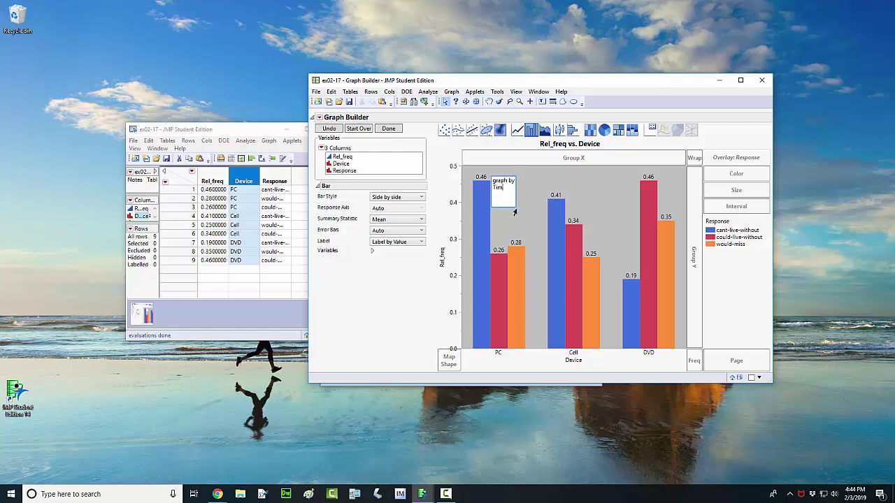
pyautogui.click(514, 212)
# - Give the author-credit note a white background
pyautogui.rightClick(521, 199)
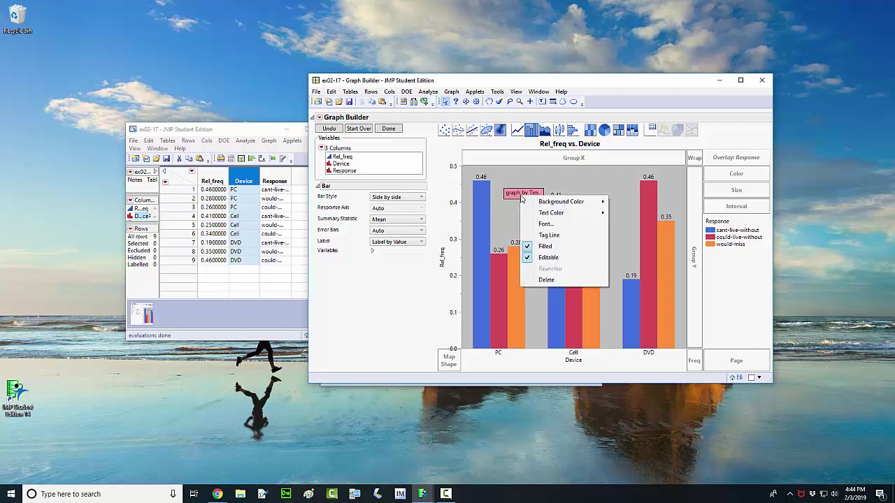
pyautogui.moveTo(532, 203)
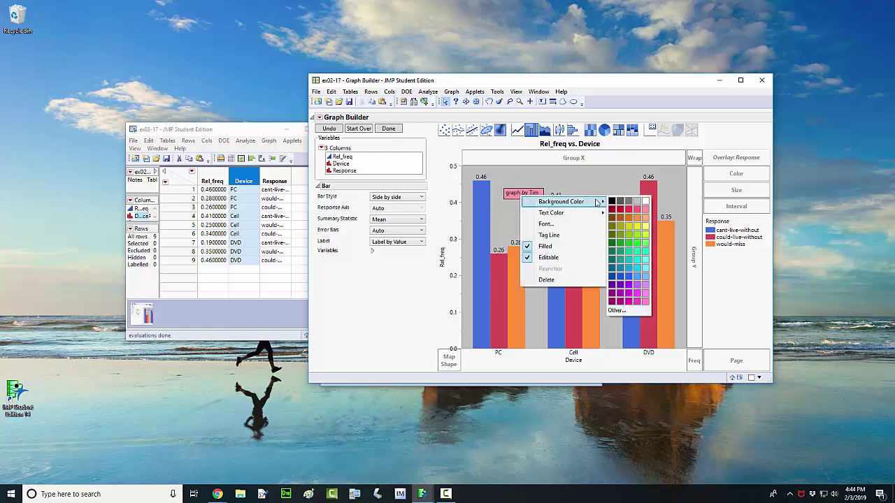
pyautogui.click(645, 202)
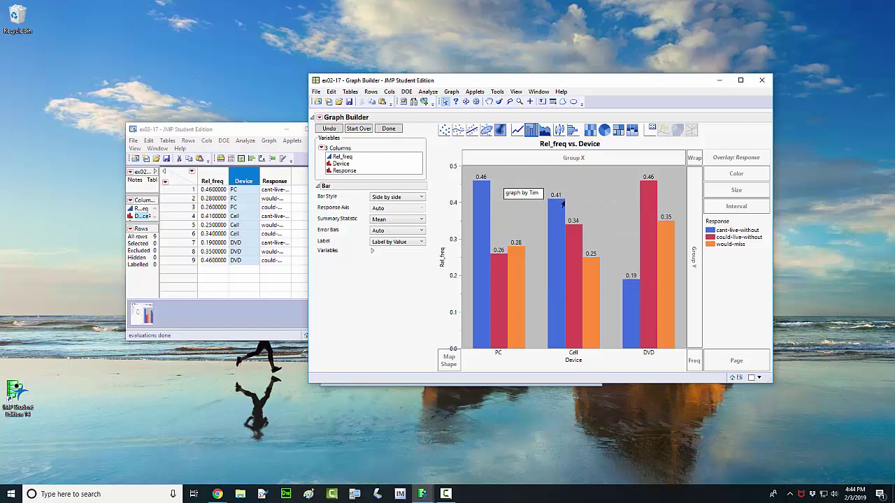
pyautogui.rightClick(529, 196)
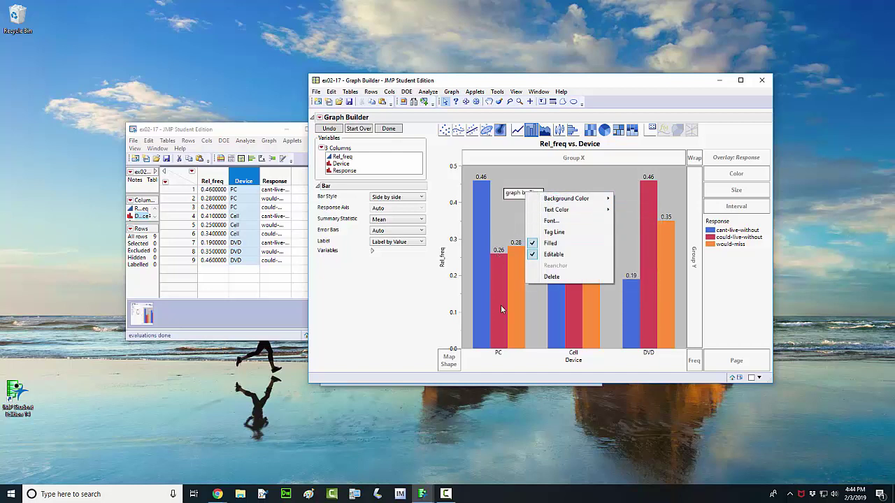
# - Make the Device axis title bold at font size 11
pyautogui.click(573, 361)
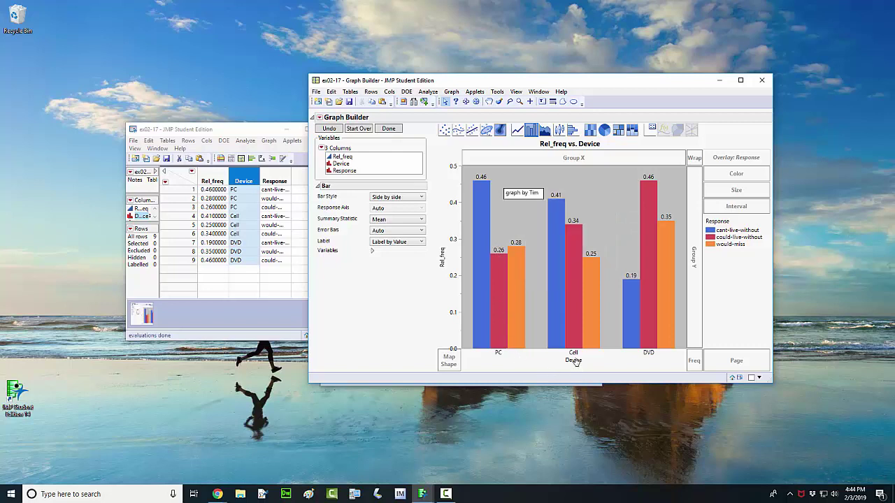
pyautogui.rightClick(573, 361)
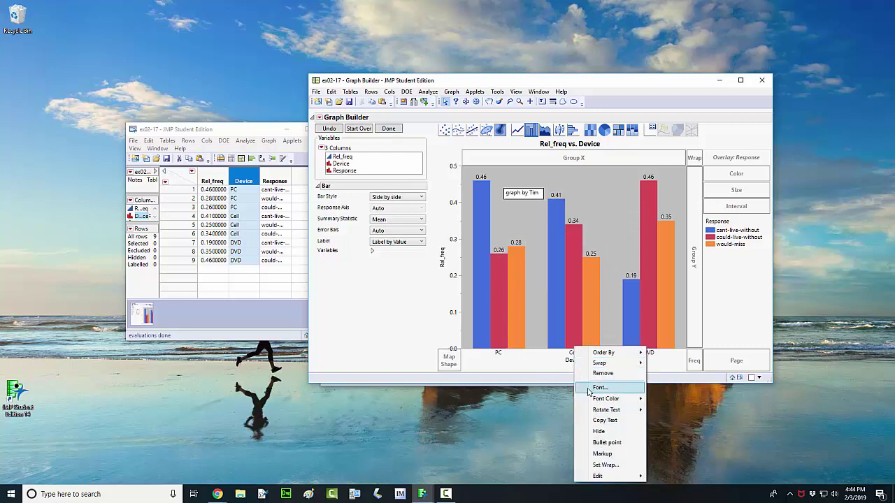
pyautogui.click(520, 357)
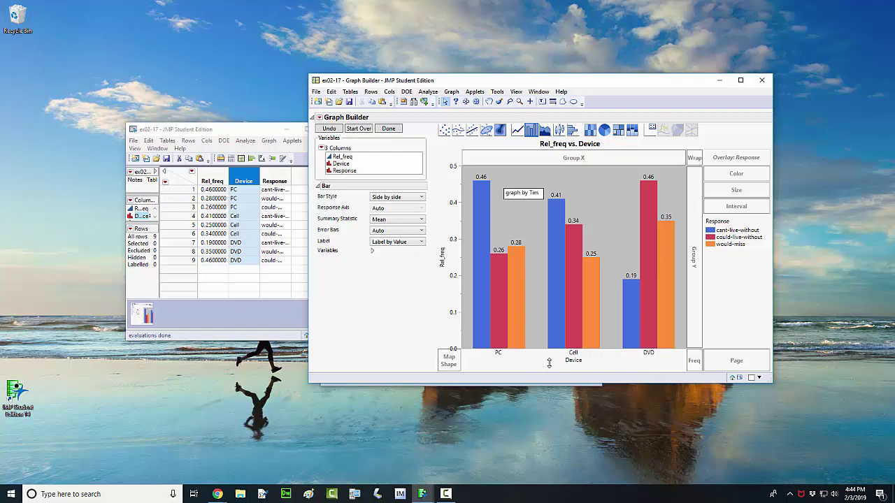
pyautogui.rightClick(553, 361)
pyautogui.click(574, 387)
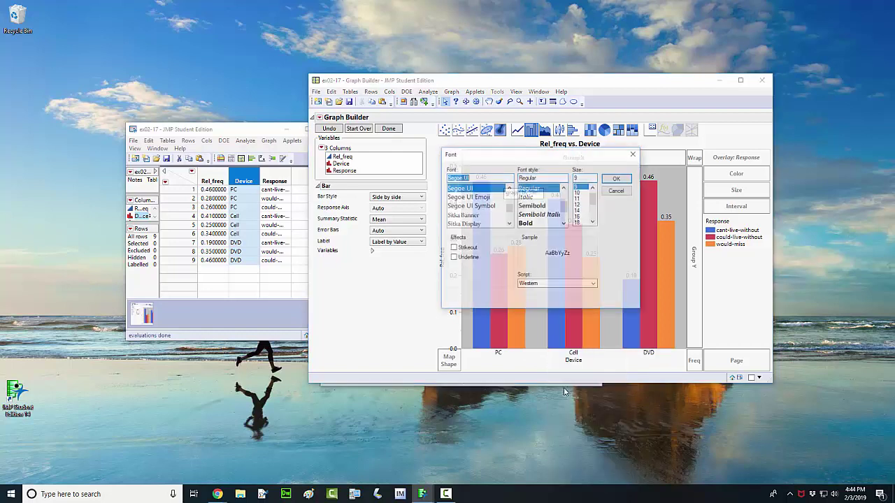
pyautogui.click(578, 199)
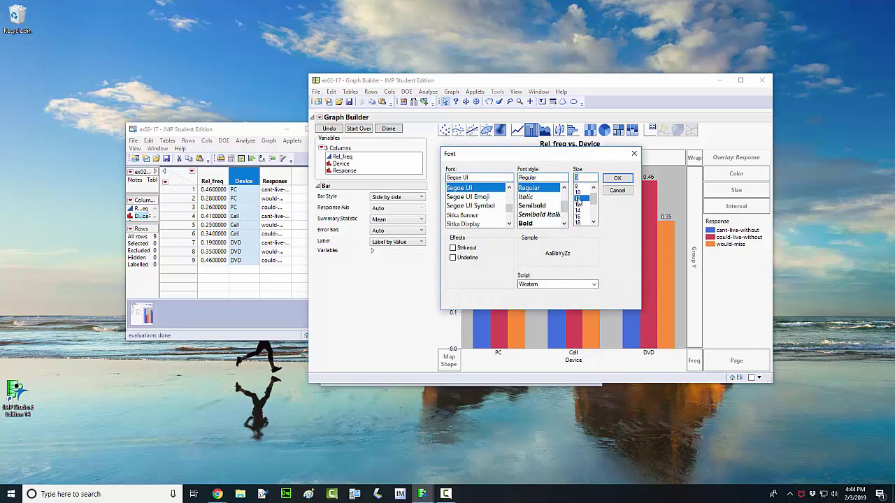
pyautogui.click(529, 223)
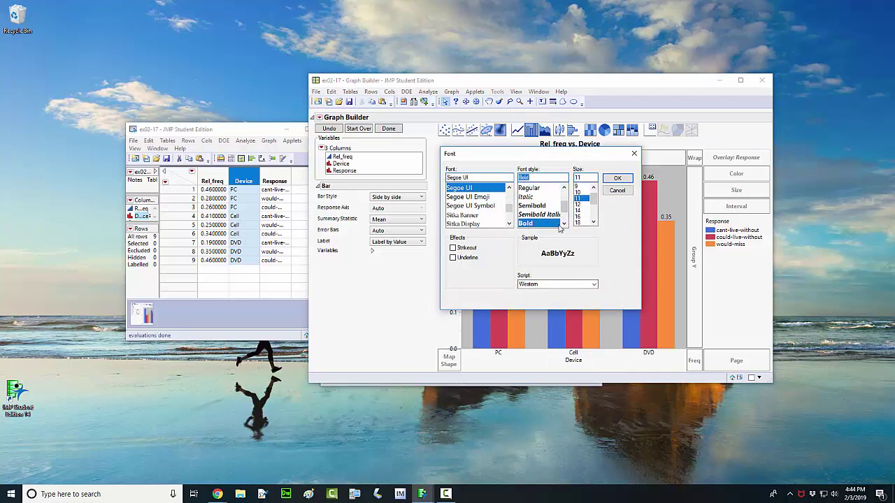
pyautogui.click(617, 179)
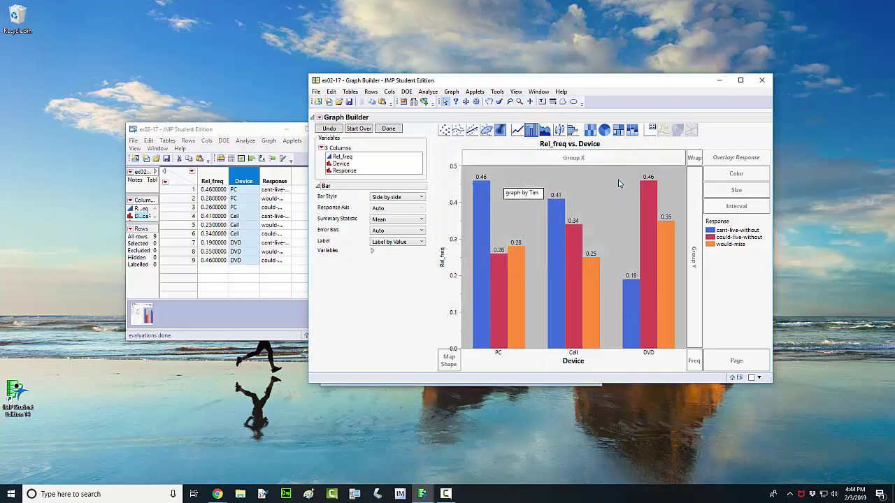
# - Make the Rel_freq axis title bold at font size 11
pyautogui.rightClick(441, 263)
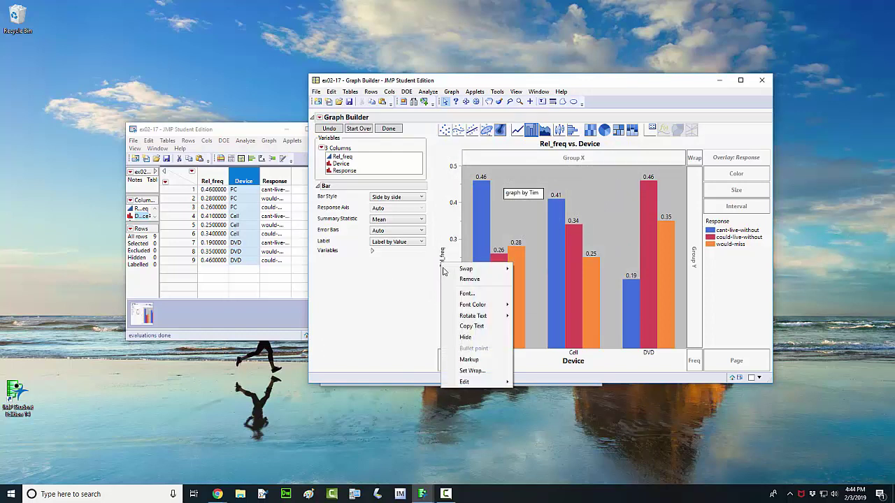
pyautogui.moveTo(461, 318)
pyautogui.click(463, 293)
pyautogui.click(539, 223)
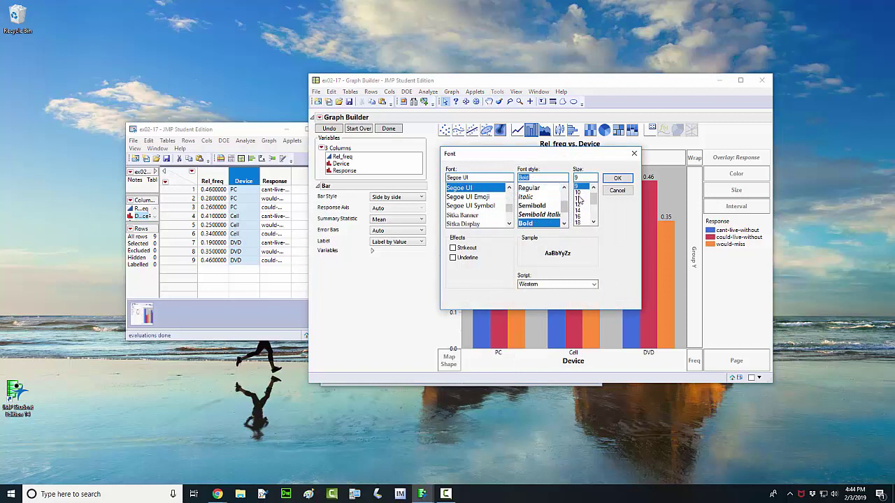
pyautogui.click(580, 200)
pyautogui.click(617, 179)
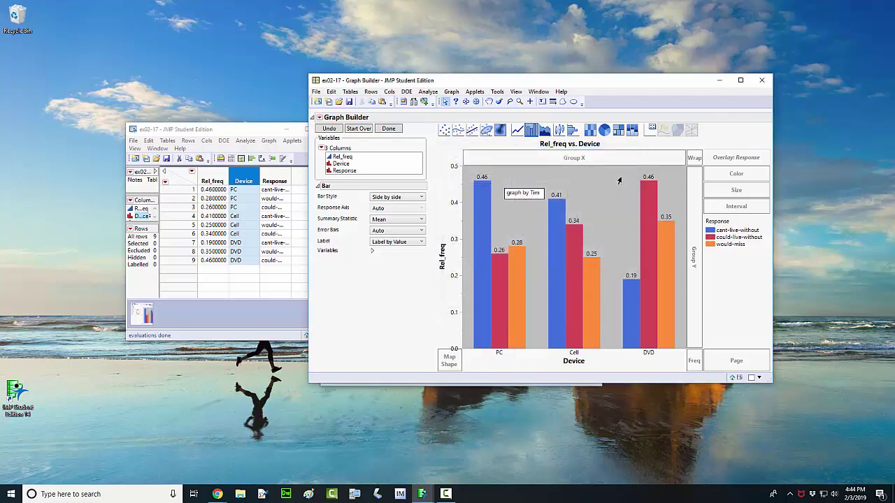
# - Rotate the Rel_freq axis title to read horizontally
pyautogui.rightClick(441, 270)
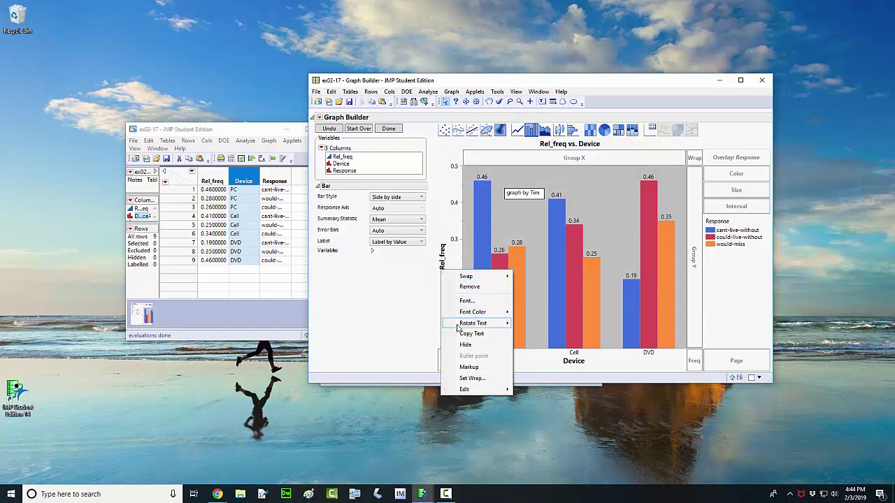
pyautogui.moveTo(458, 326)
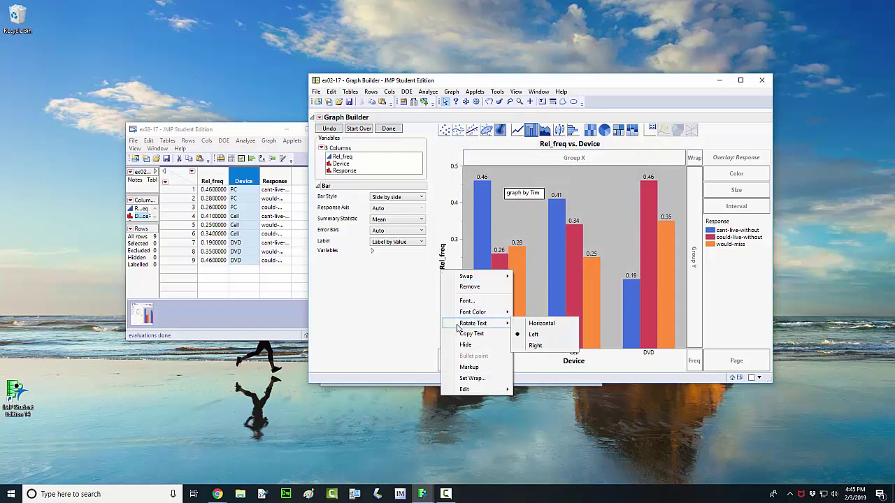
pyautogui.click(530, 325)
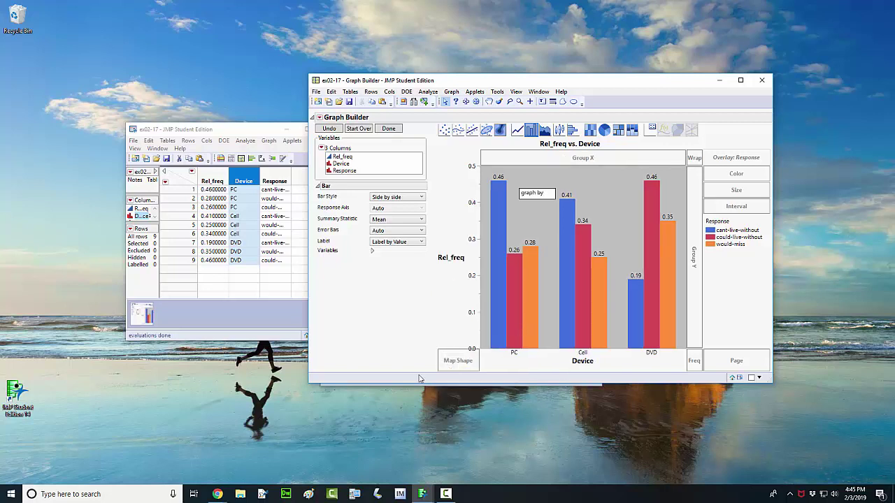
# - Edit the author-credit note so the author's name sits on a second line
pyautogui.click(536, 197)
pyautogui.press('Return')
pyautogui.write('Tim')
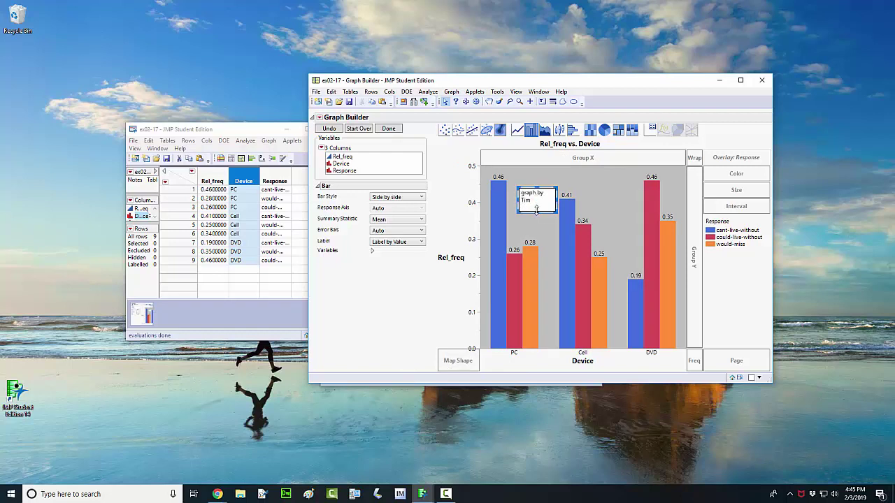
pyautogui.click(521, 229)
# - Save the graph as PNG file Graph Builder.png, replacing the existing one
pyautogui.click(316, 92)
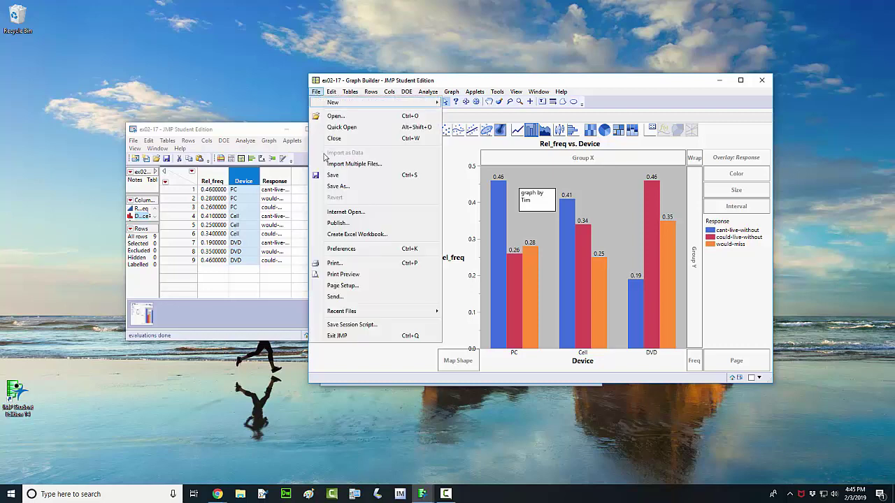
pyautogui.click(338, 186)
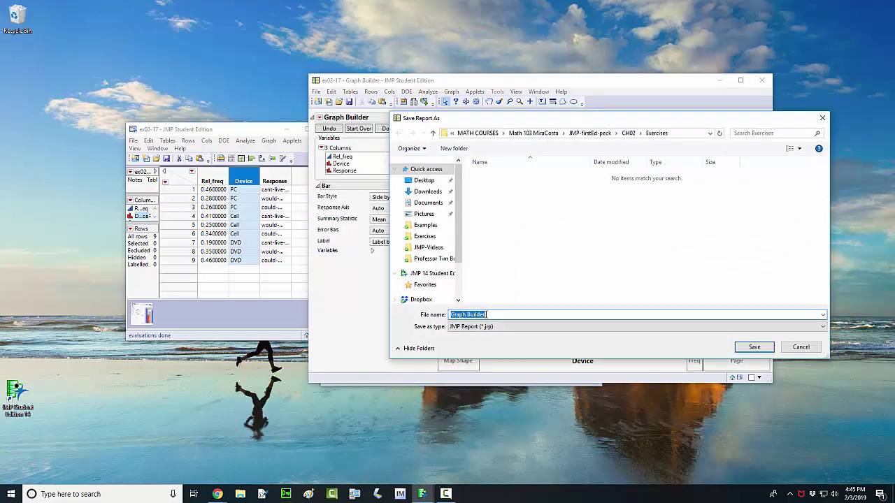
pyautogui.click(486, 327)
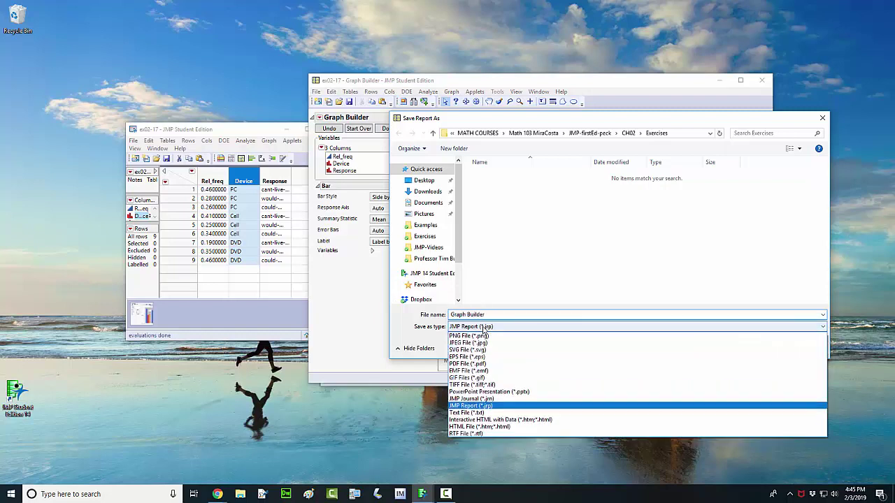
pyautogui.click(482, 338)
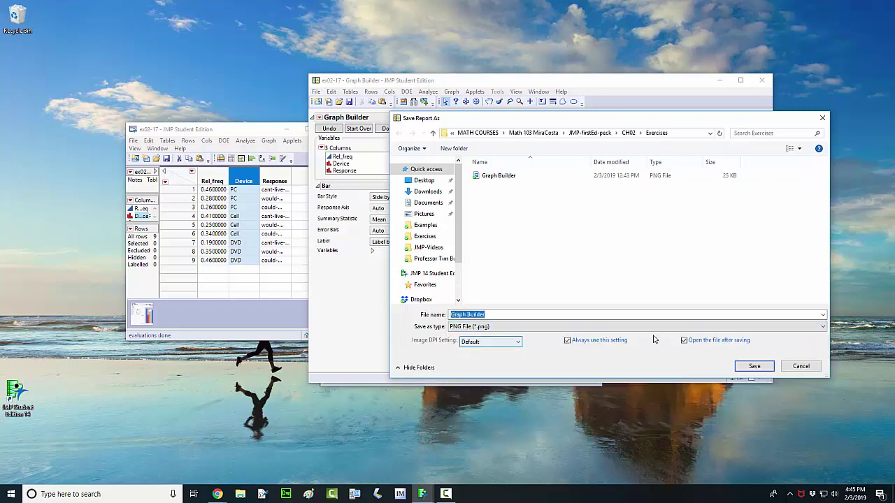
pyautogui.click(748, 366)
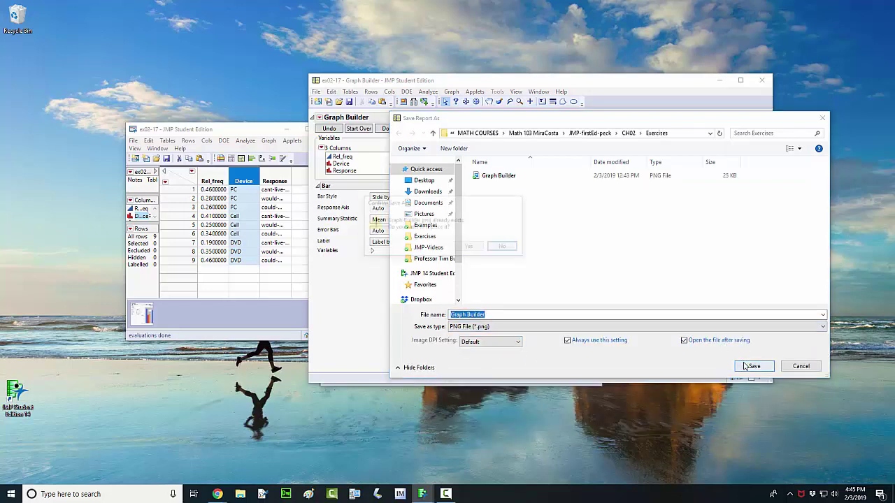
pyautogui.click(469, 248)
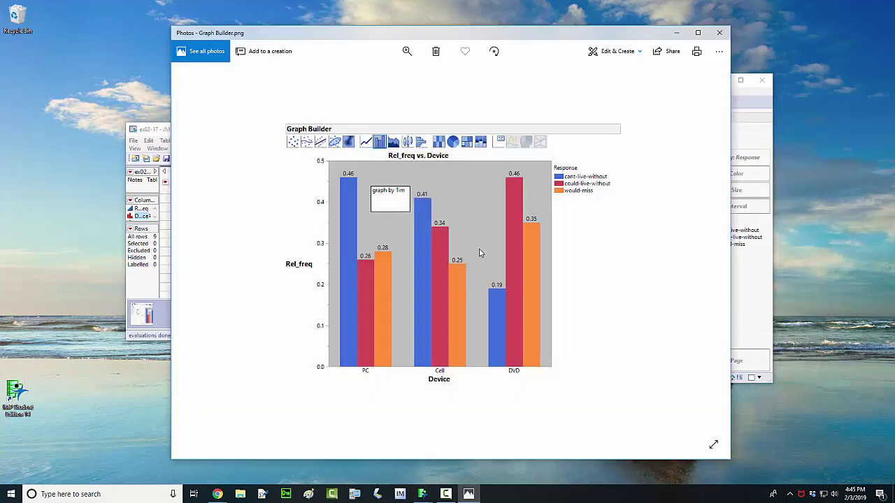